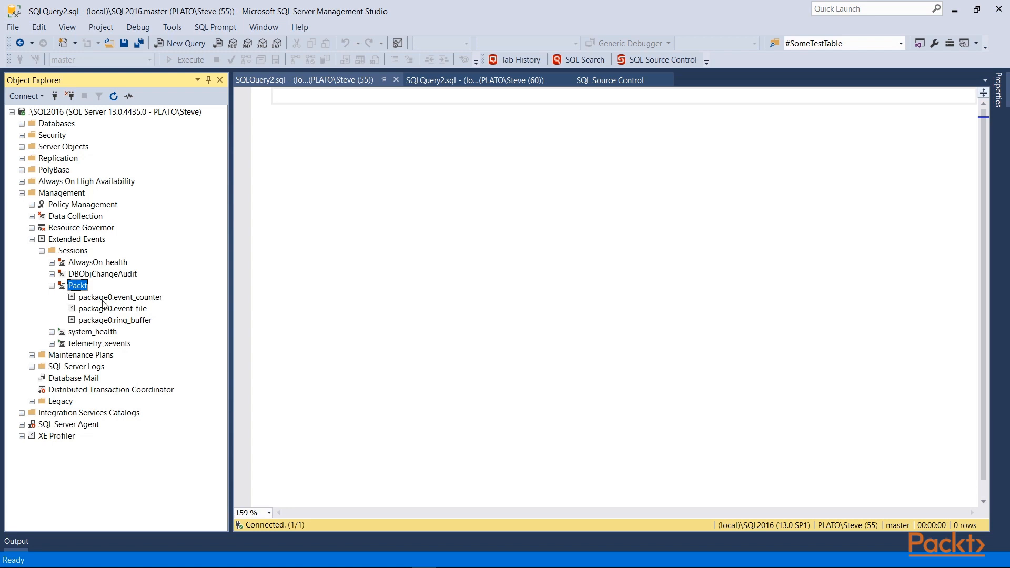
# Try to view the target data of the stopped Packt session's ring_buffer target
pyautogui.rightClick(100, 320)
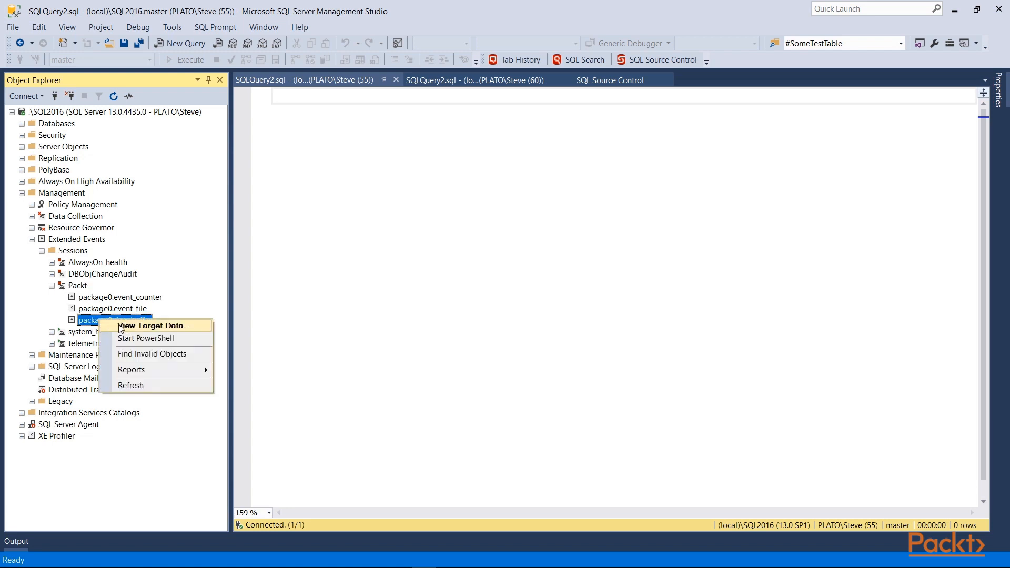
pyautogui.click(119, 328)
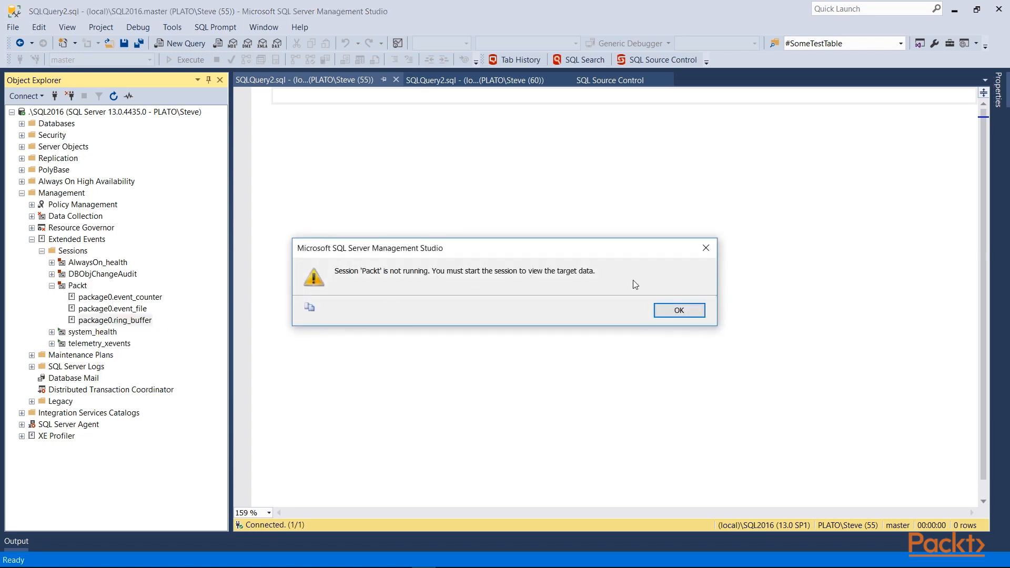
pyautogui.click(694, 315)
# Start the Packt session and open the target data of its package0.ring_buffer target
pyautogui.rightClick(78, 286)
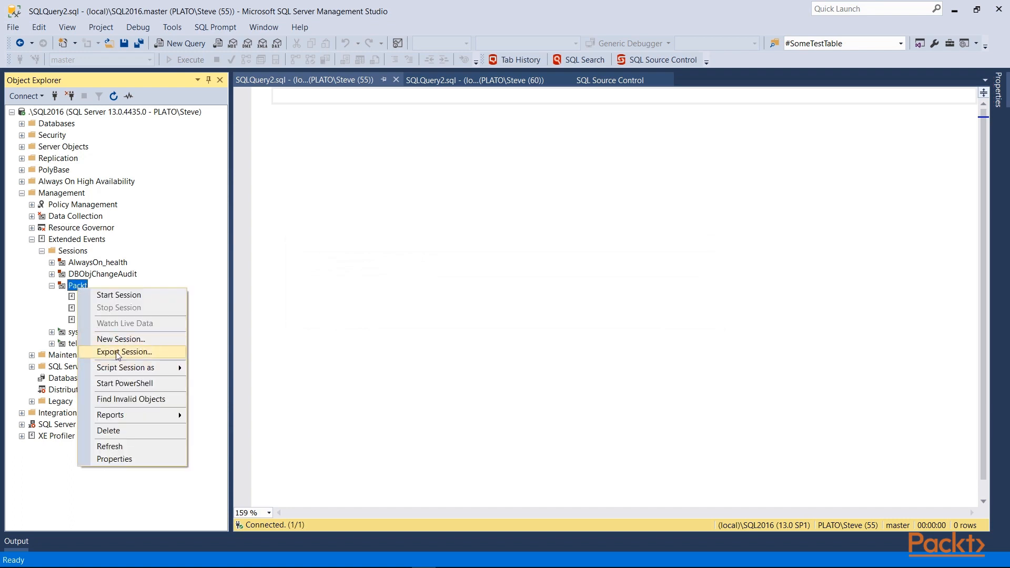
pyautogui.click(126, 296)
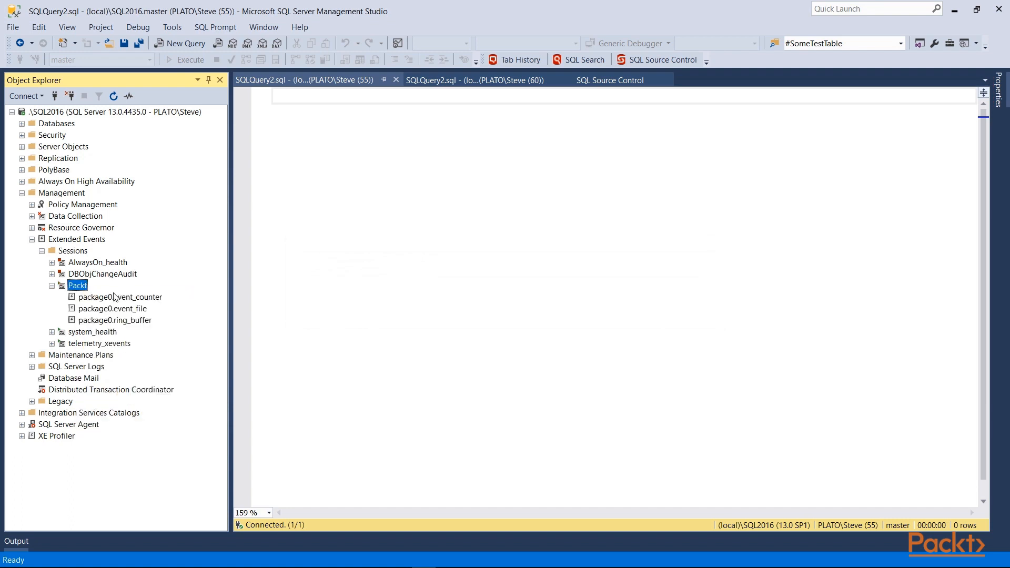
pyautogui.rightClick(100, 320)
pyautogui.click(126, 327)
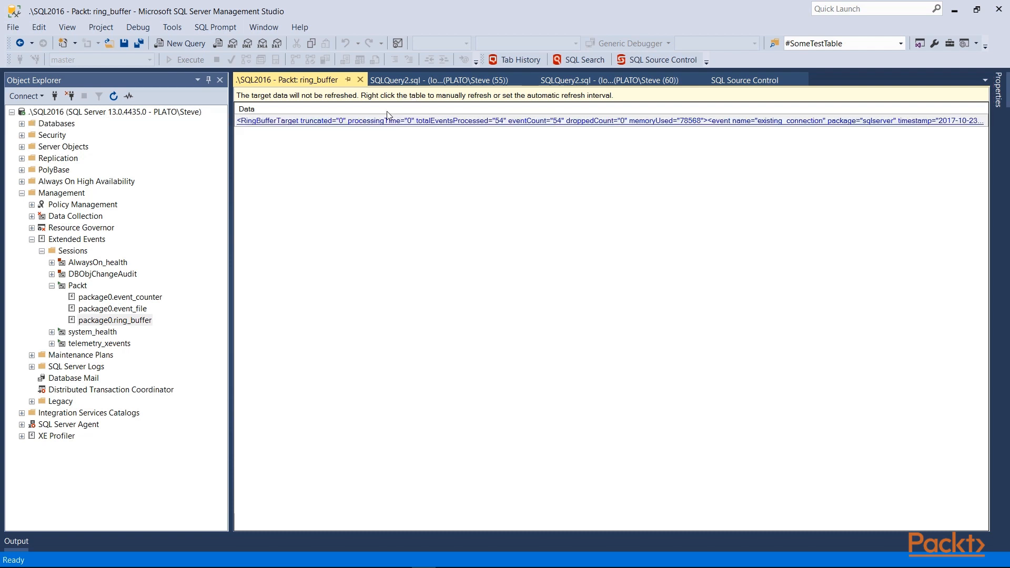
# Look over the refresh interval options for the ring buffer data and close its view
pyautogui.rightClick(387, 112)
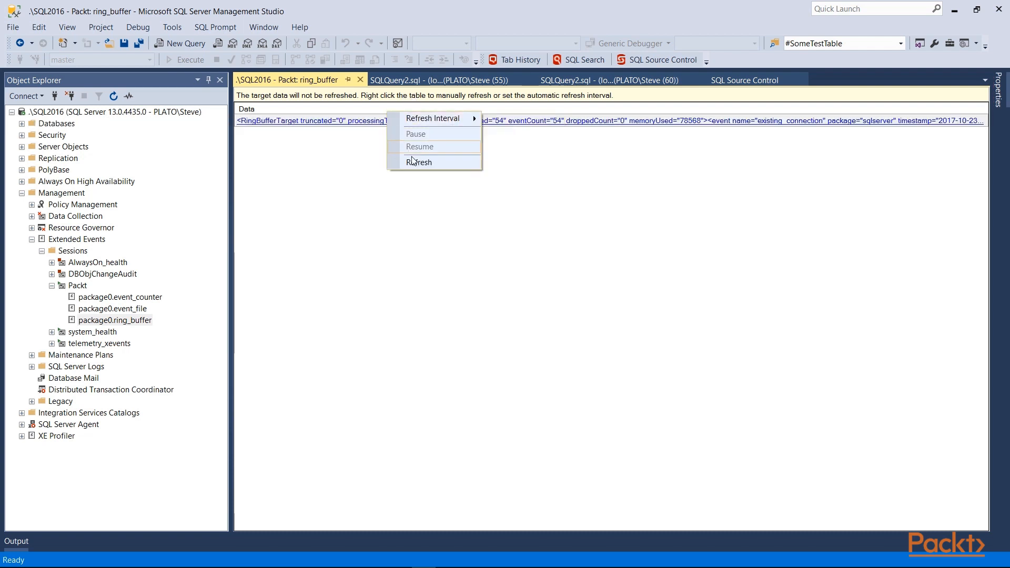
pyautogui.moveTo(457, 120)
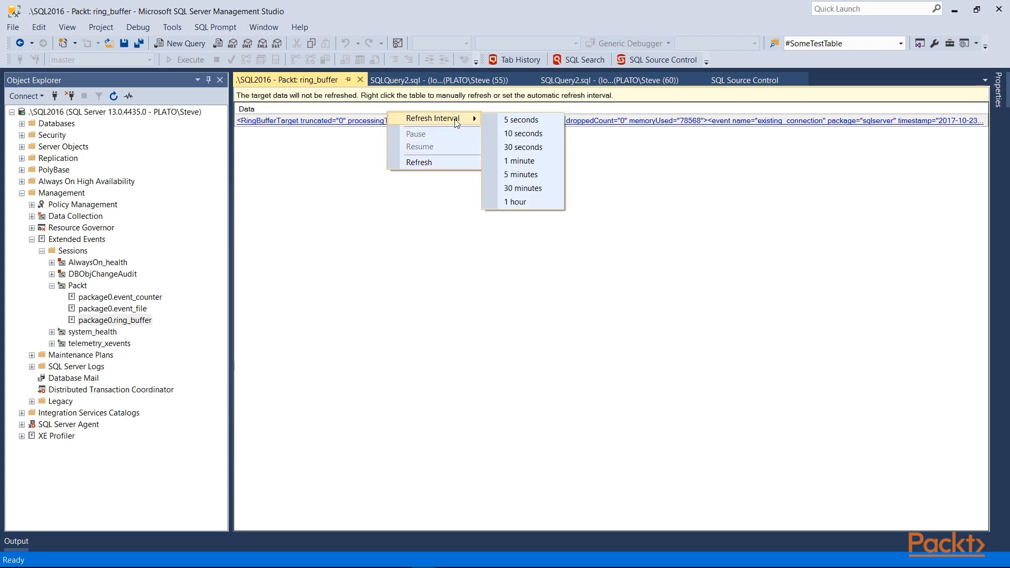
pyautogui.click(343, 164)
pyautogui.click(359, 79)
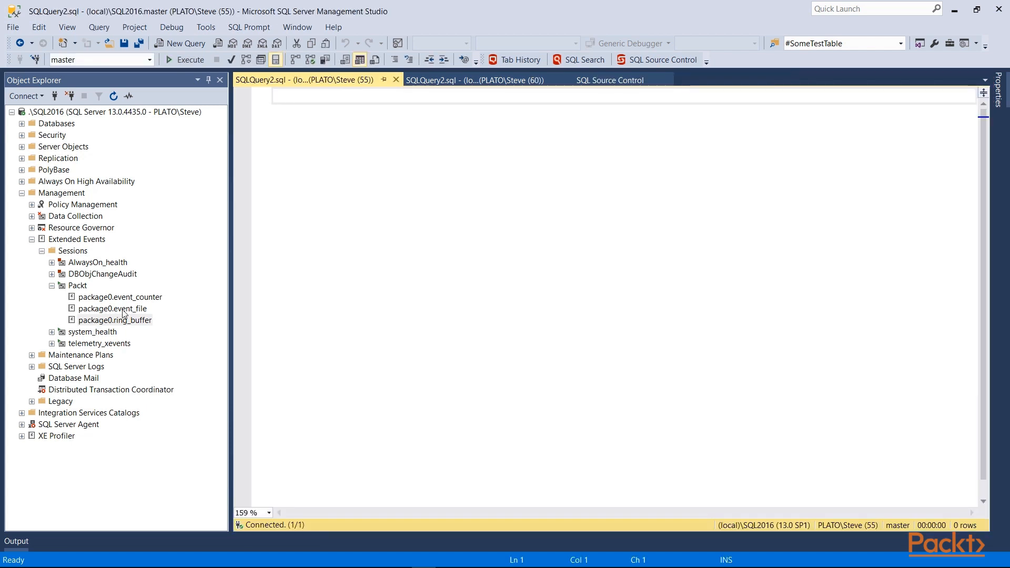
# Open the target data of the Packt session's package0.event_file target
pyautogui.click(114, 310)
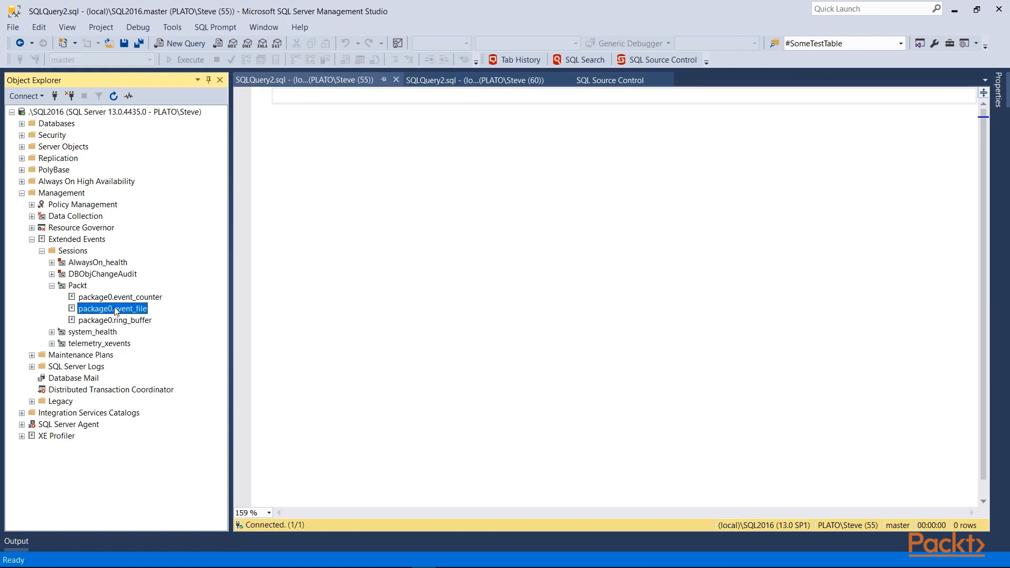
pyautogui.rightClick(112, 310)
pyautogui.click(135, 315)
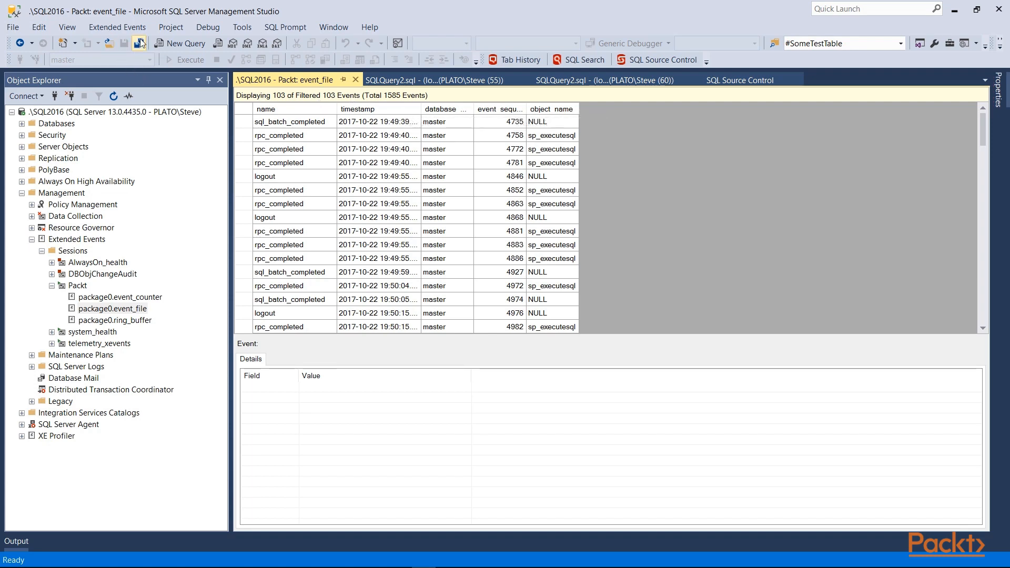
# Clear all filters from the event file data, removing the cpu_time > 10 clause
pyautogui.click(118, 27)
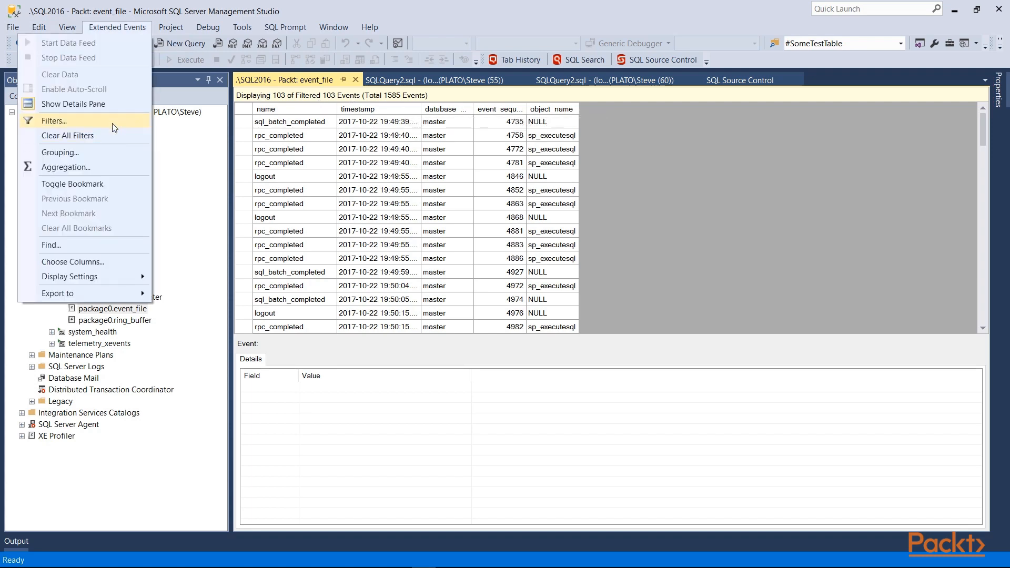
pyautogui.click(112, 123)
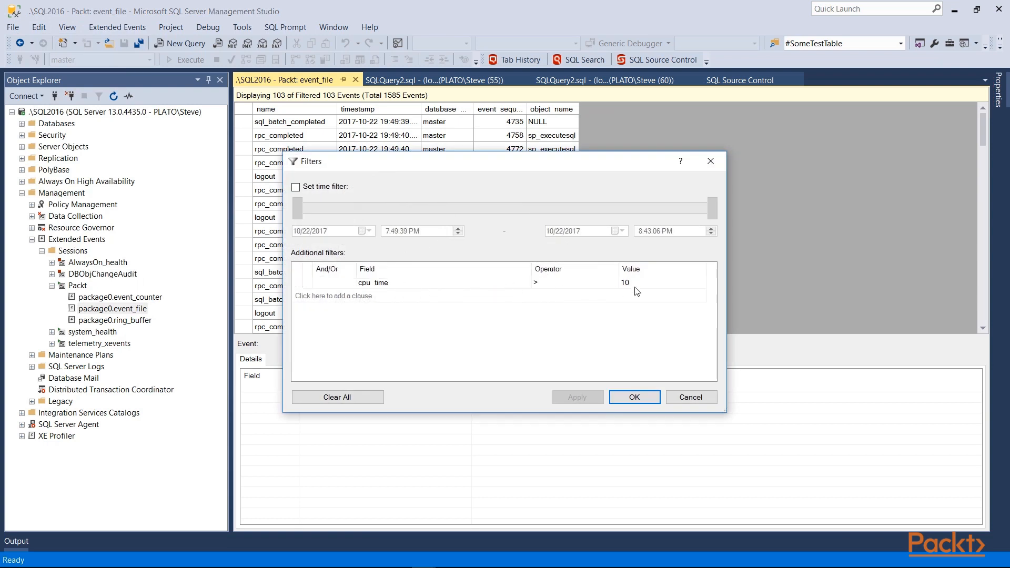
pyautogui.click(381, 282)
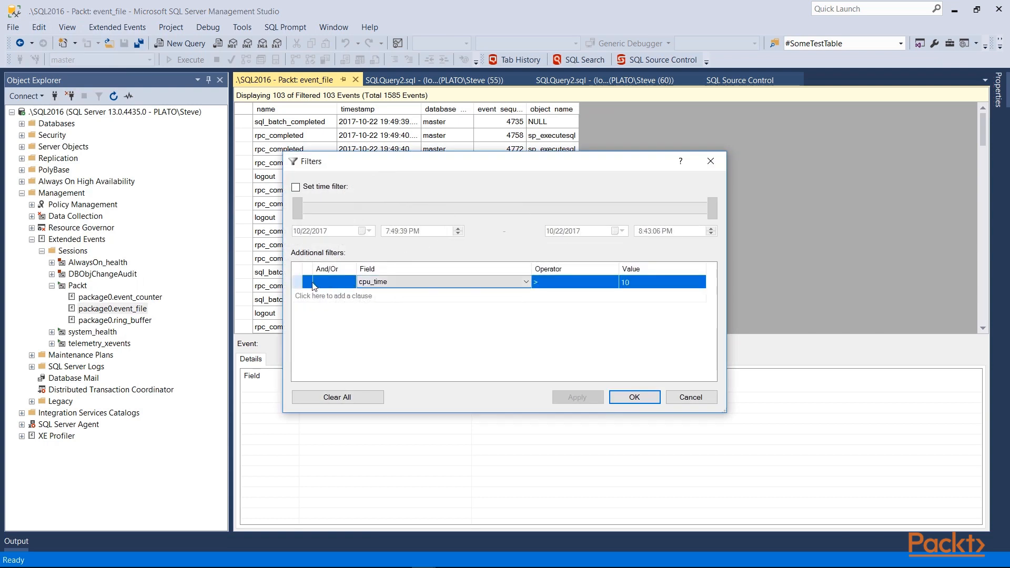
pyautogui.click(337, 398)
pyautogui.click(633, 397)
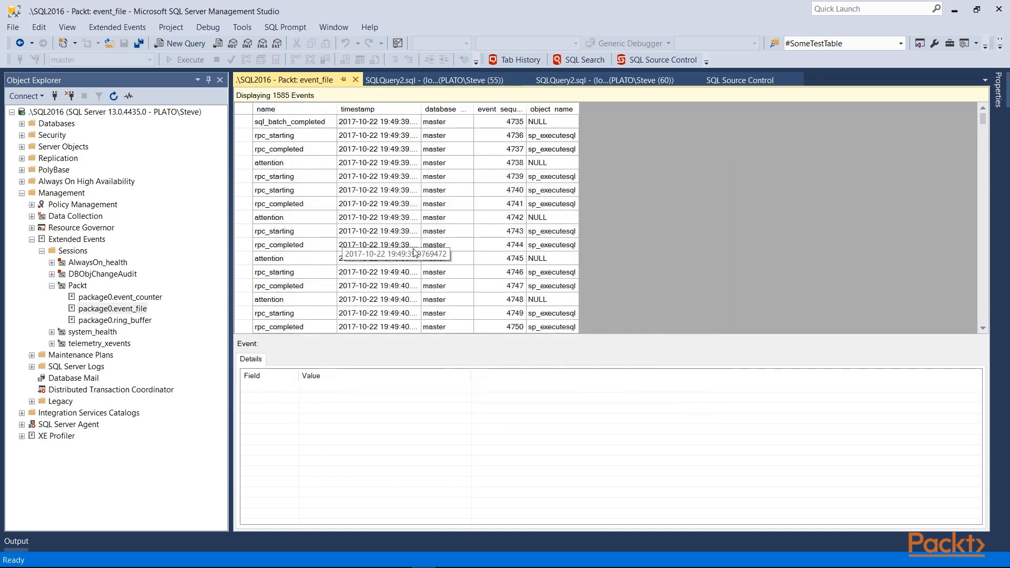
# Examine the details of several of the first events, widening the Field column to show the full field names
pyautogui.click(297, 122)
pyautogui.click(298, 136)
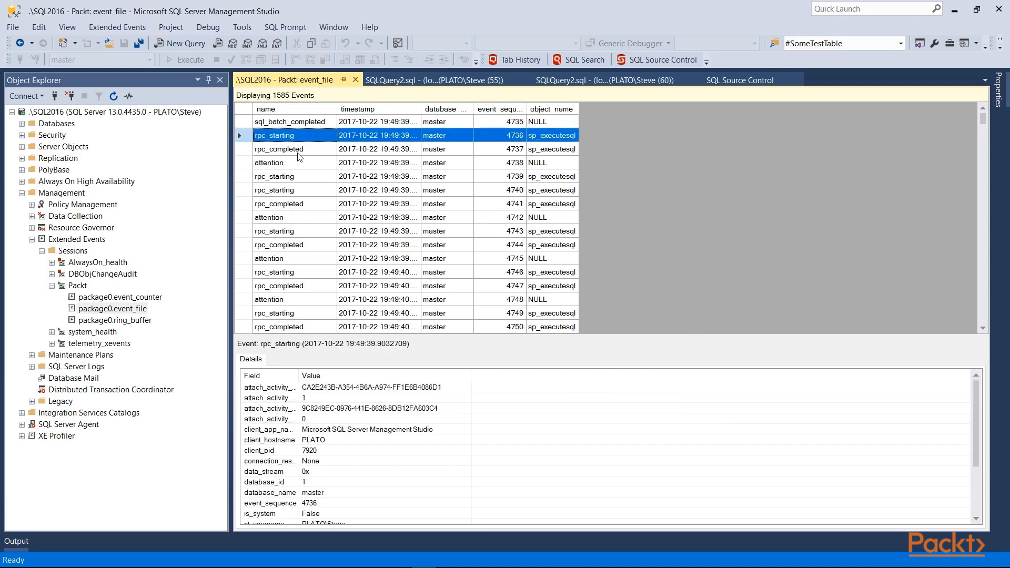
pyautogui.click(297, 151)
pyautogui.click(301, 176)
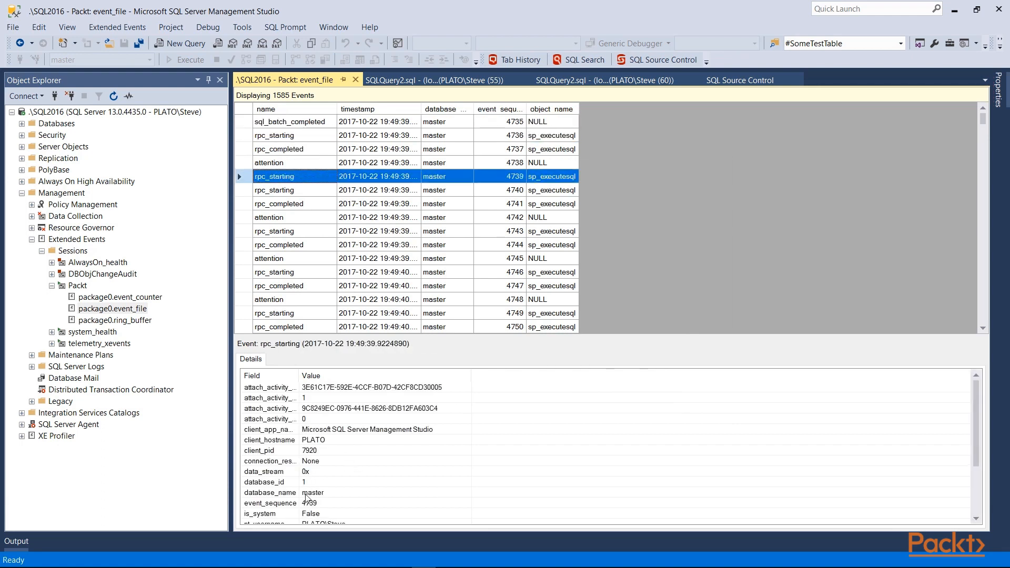
pyautogui.moveTo(305, 386); pyautogui.dragTo(376, 387)
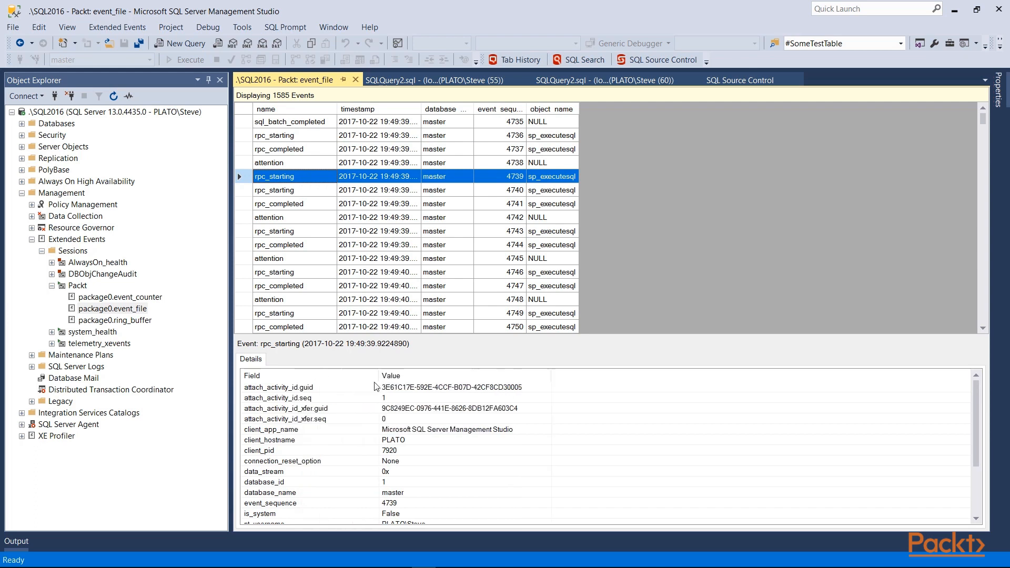
pyautogui.scroll(-3, 304, 447)
pyautogui.scroll(3, 294, 439)
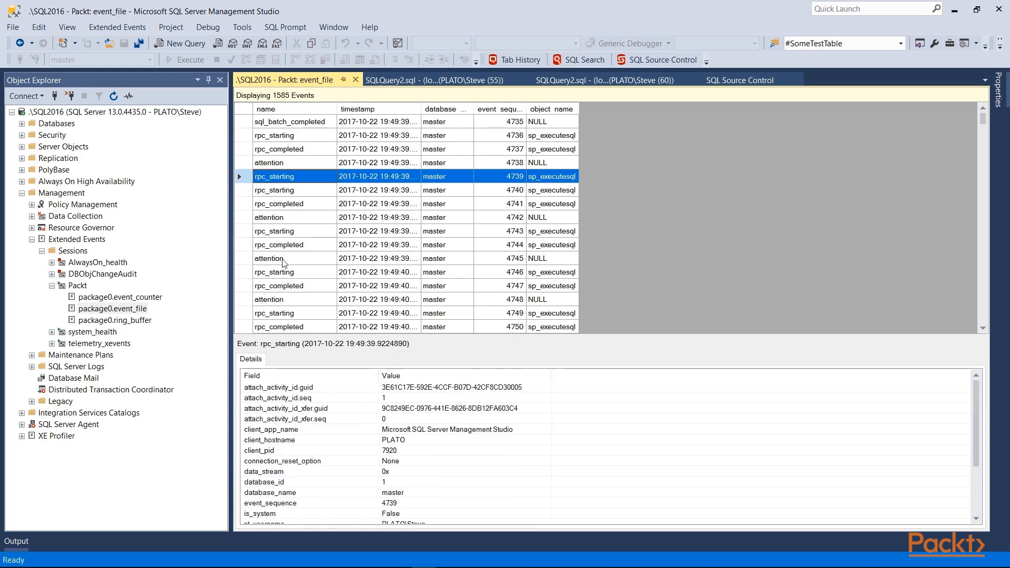
# Add the duration column to the columns displayed in the event grid
pyautogui.rightClick(311, 111)
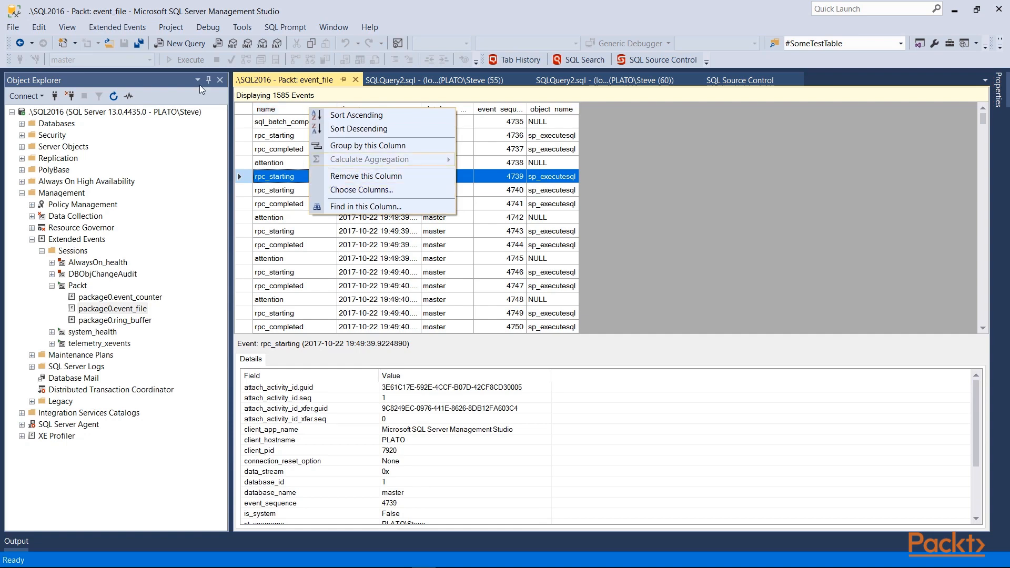
pyautogui.click(117, 27)
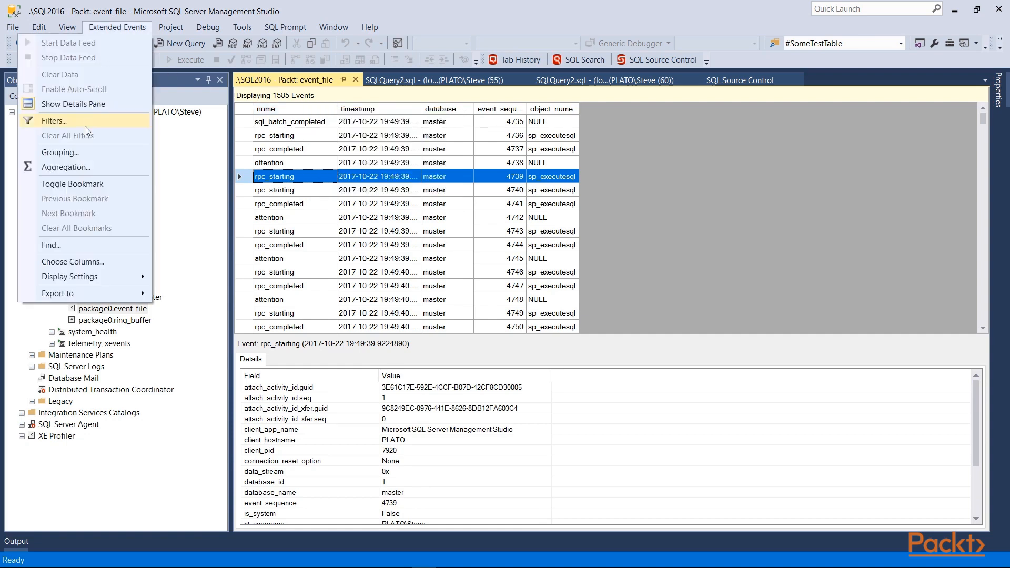
pyautogui.click(87, 265)
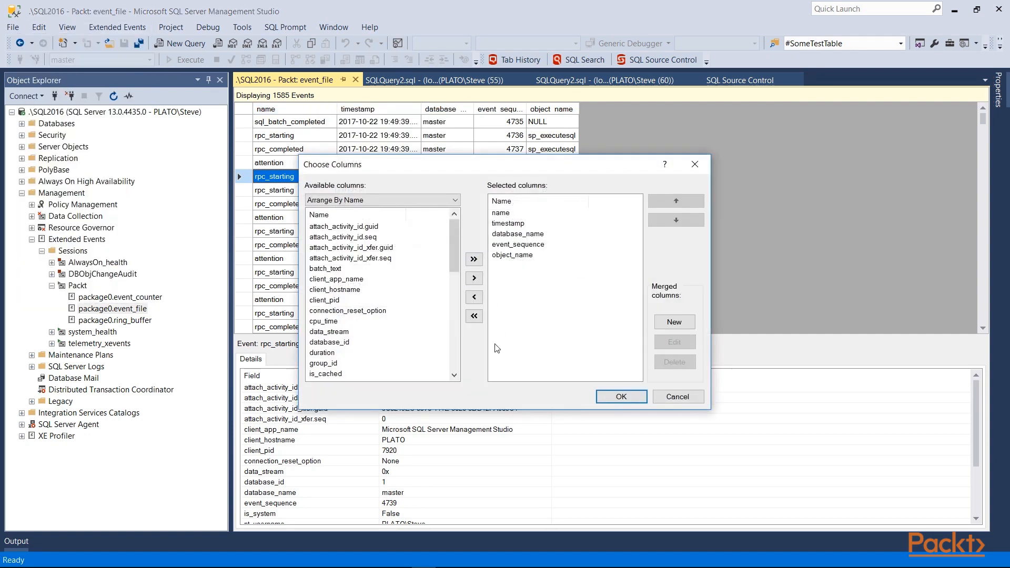
pyautogui.click(345, 352)
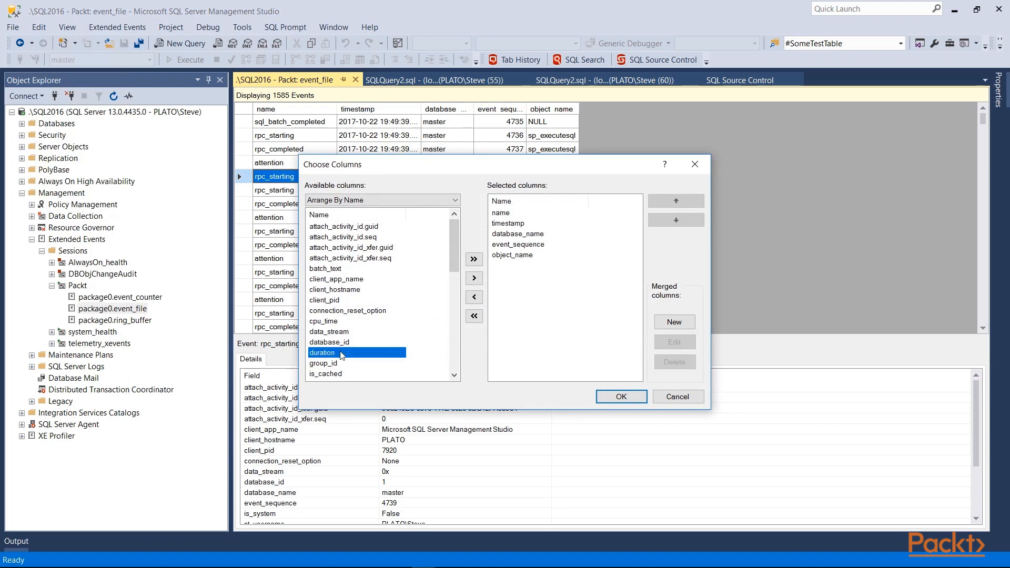
pyautogui.click(473, 278)
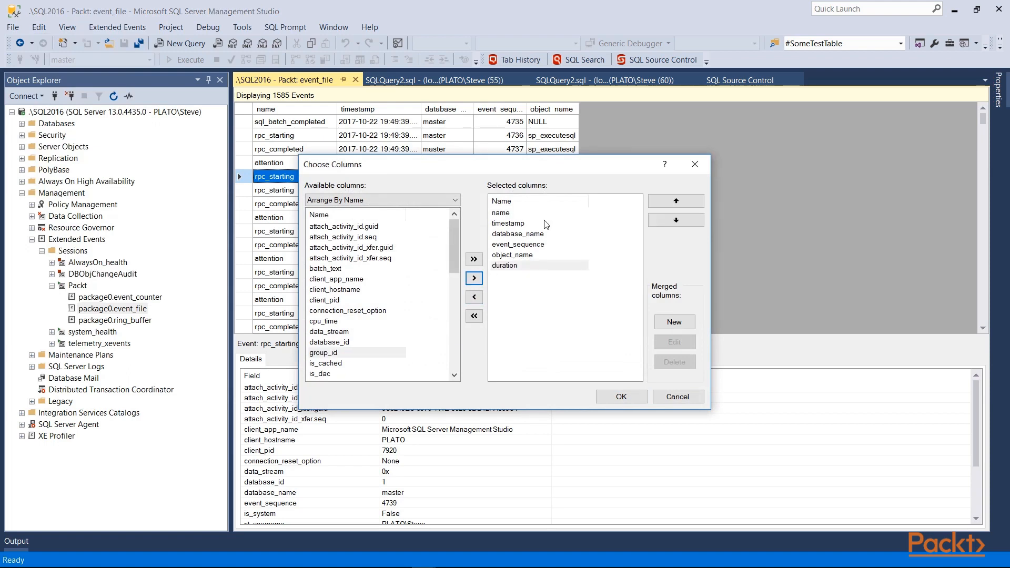
pyautogui.click(598, 400)
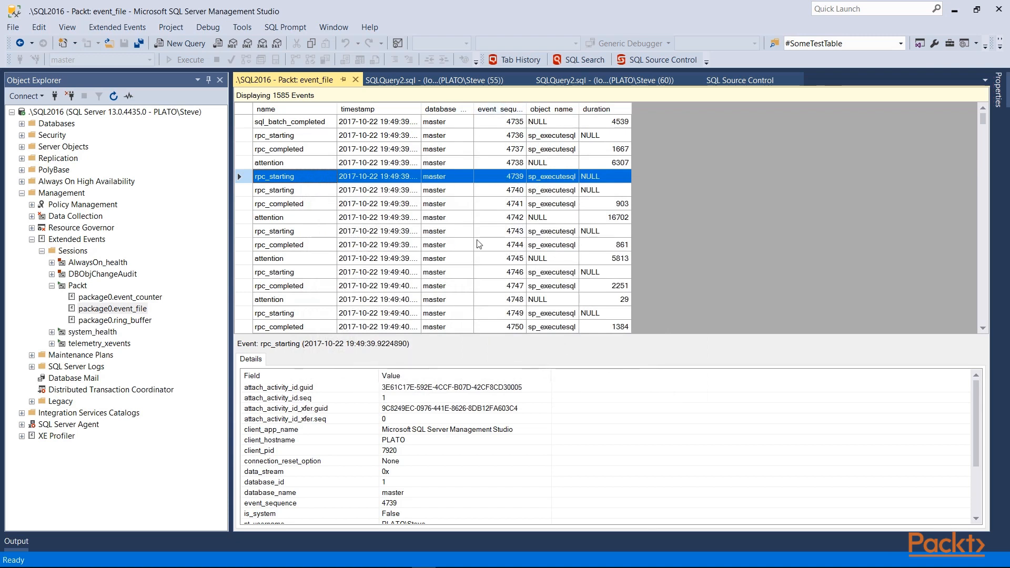
# Sort the events by name in descending order and re-sort them by timestamp in ascending order
pyautogui.rightClick(291, 109)
pyautogui.click(304, 120)
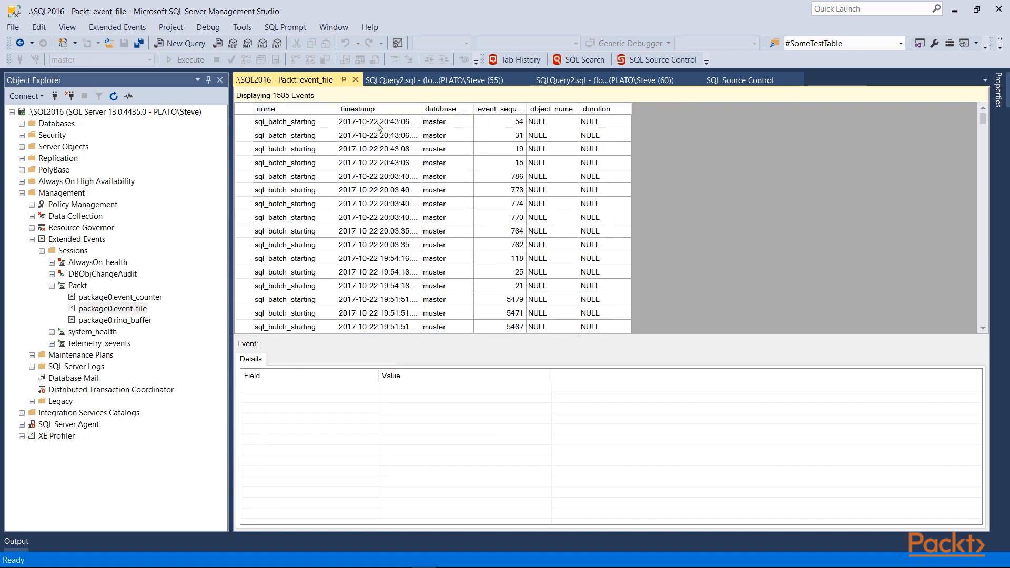
pyautogui.rightClick(389, 112)
pyautogui.click(404, 120)
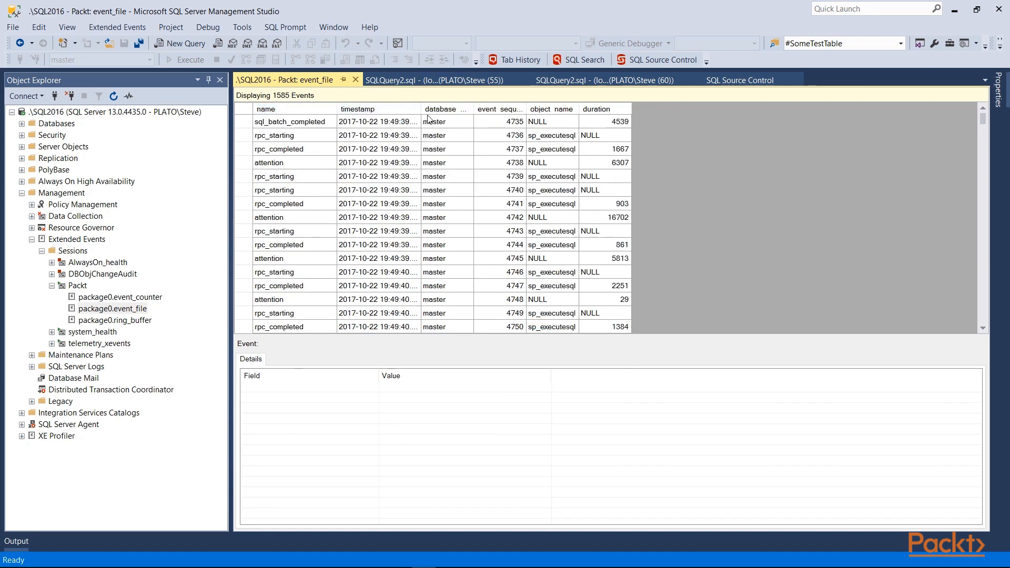
# Widen the timestamp column to show full values and group the events by the name column
pyautogui.moveTo(428, 110); pyautogui.dragTo(460, 112)
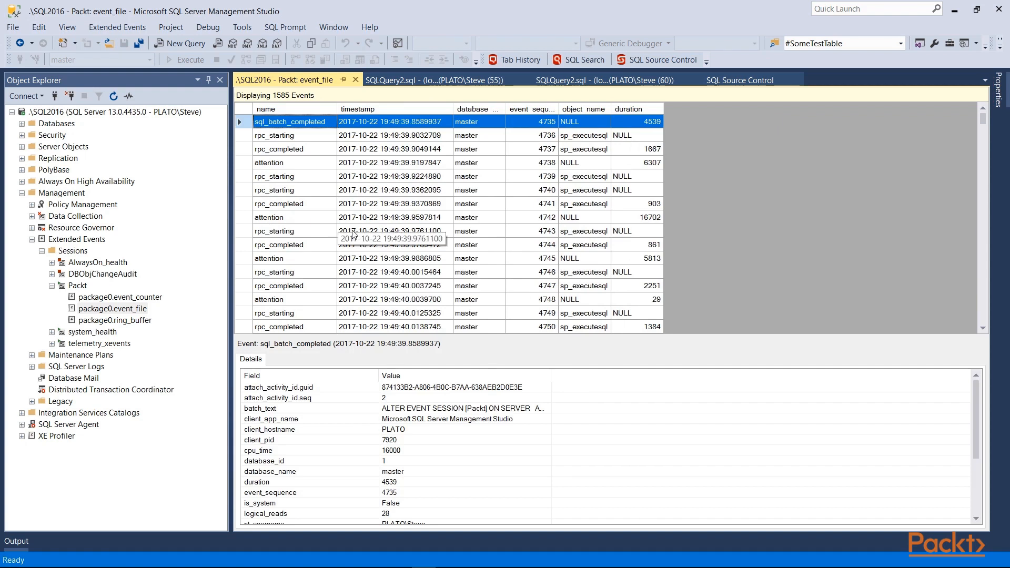
pyautogui.rightClick(310, 109)
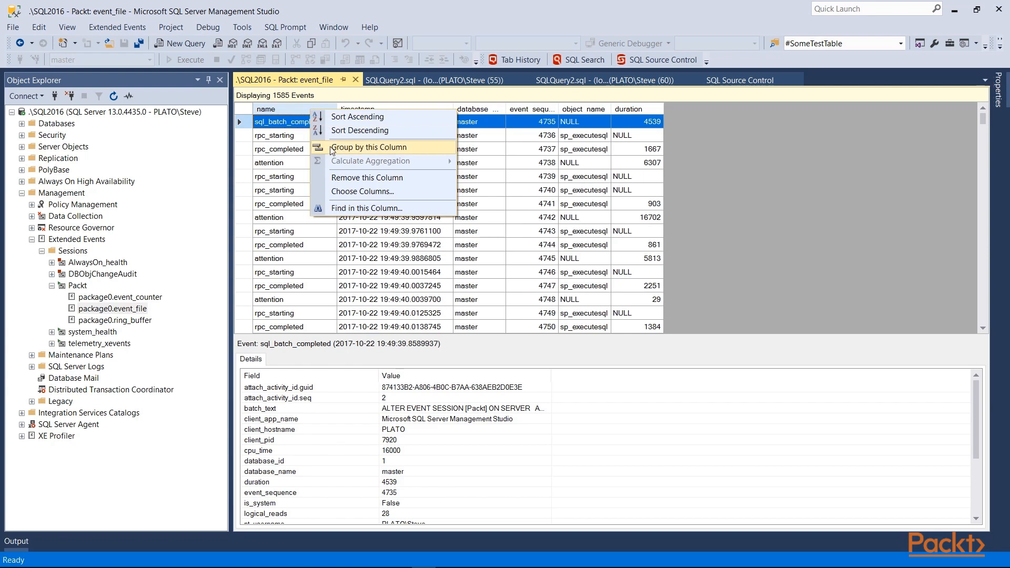
pyautogui.click(332, 148)
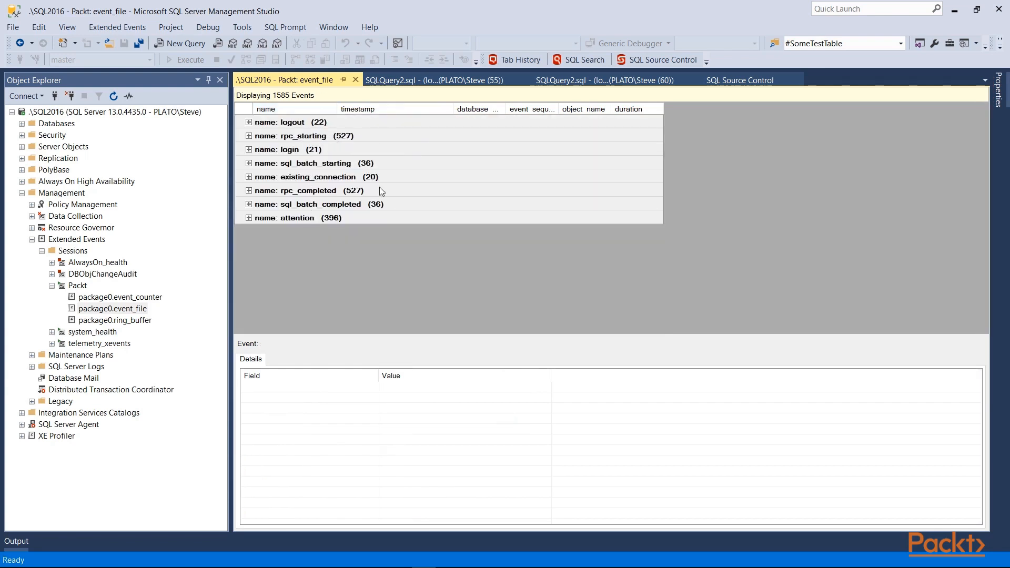
# Expand the login and logout groups to view their events and collapse both again
pyautogui.click(248, 150)
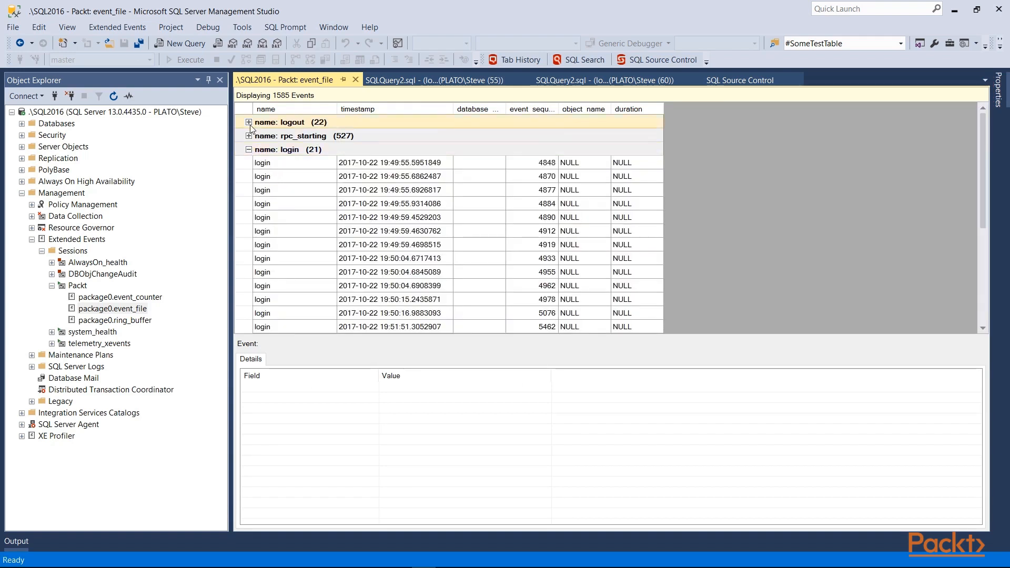
pyautogui.click(249, 122)
pyautogui.click(249, 122)
pyautogui.click(249, 149)
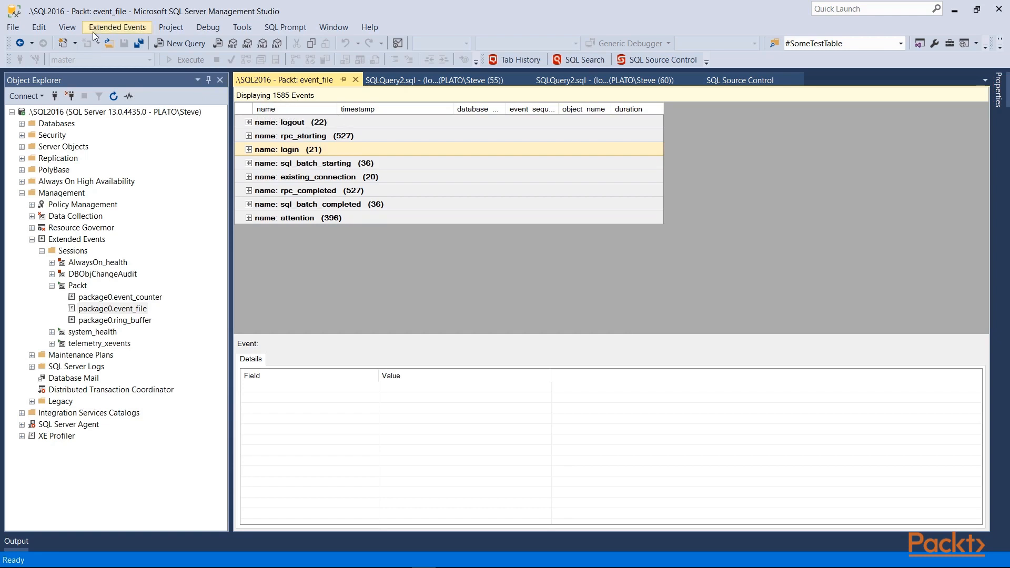
# Add database_name as a second grouping column after name for the event data
pyautogui.click(117, 27)
pyautogui.click(60, 152)
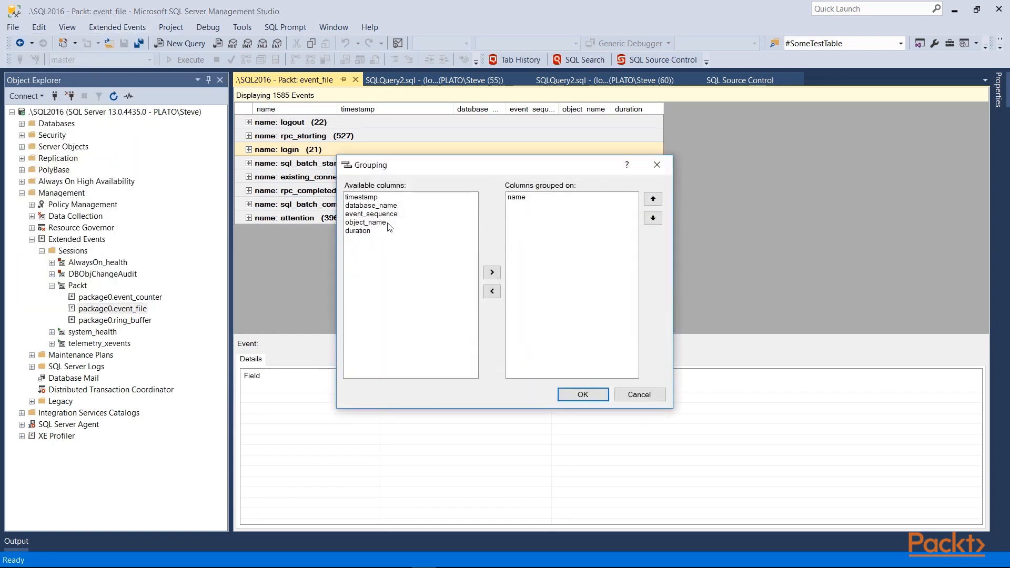
pyautogui.click(394, 206)
pyautogui.click(492, 273)
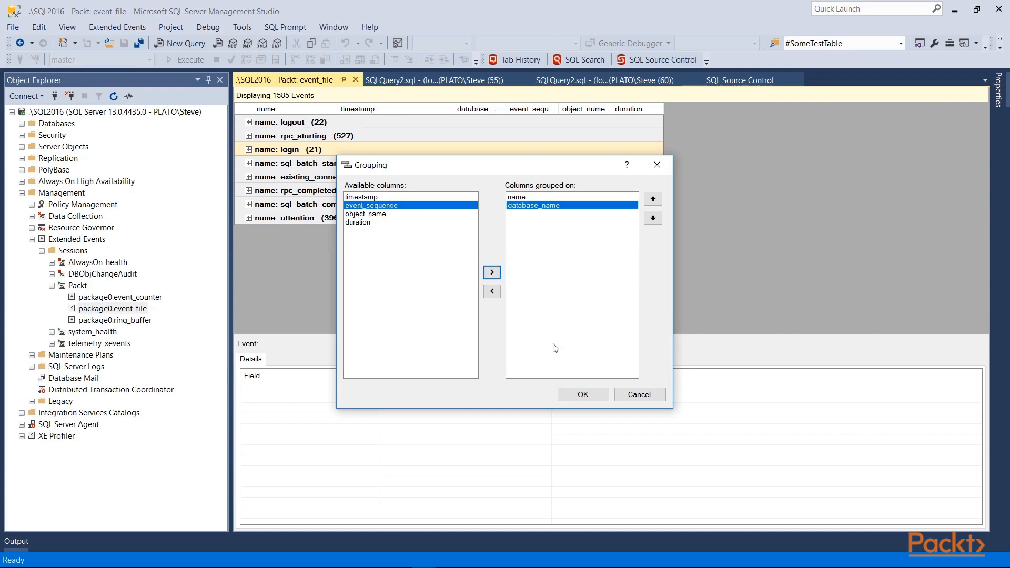
pyautogui.click(583, 395)
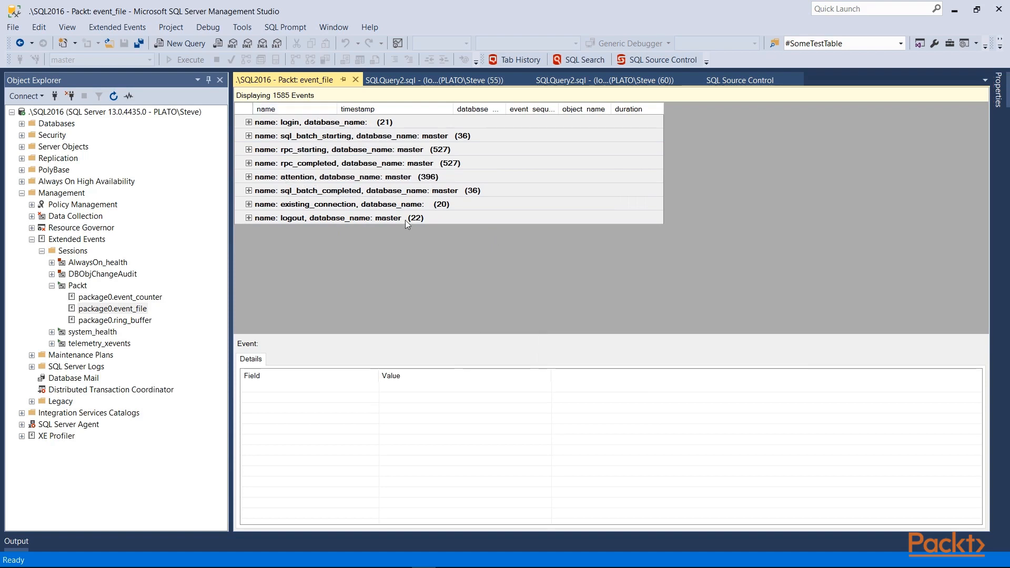
# Replace database_name with object_name as the second grouping column after name for the event data
pyautogui.click(118, 27)
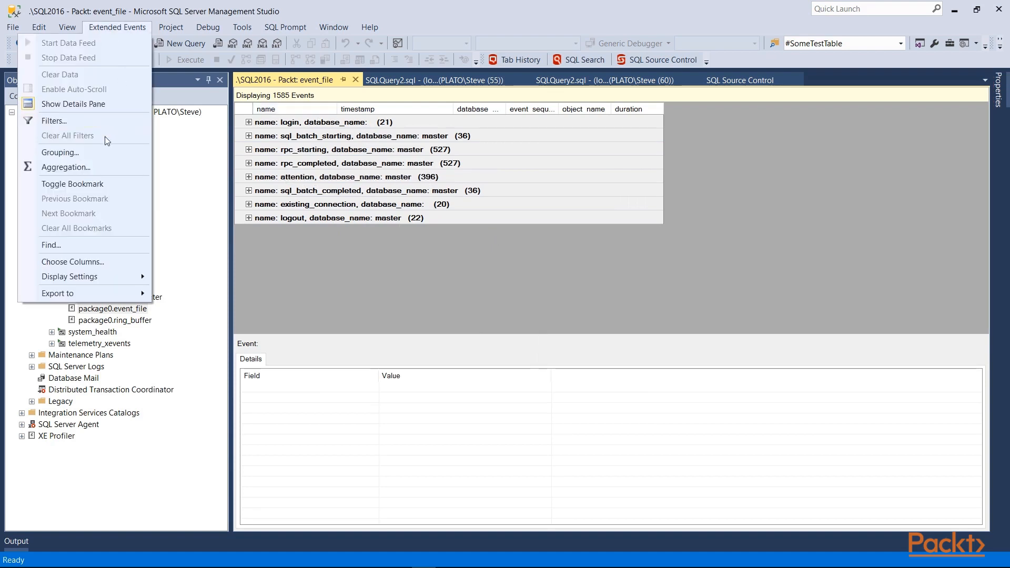
pyautogui.click(102, 151)
pyautogui.click(526, 206)
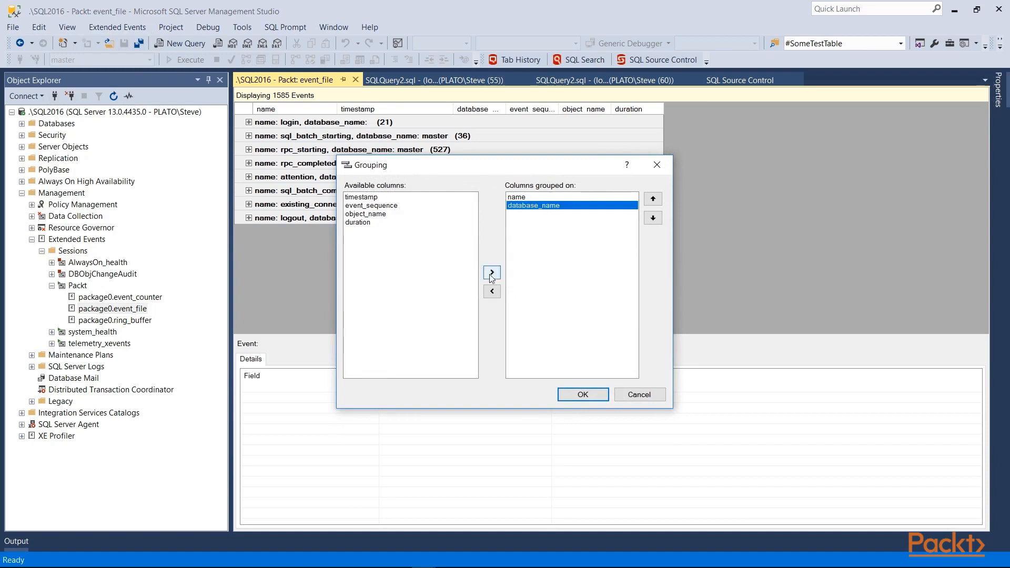
pyautogui.click(492, 291)
pyautogui.click(368, 213)
pyautogui.click(492, 272)
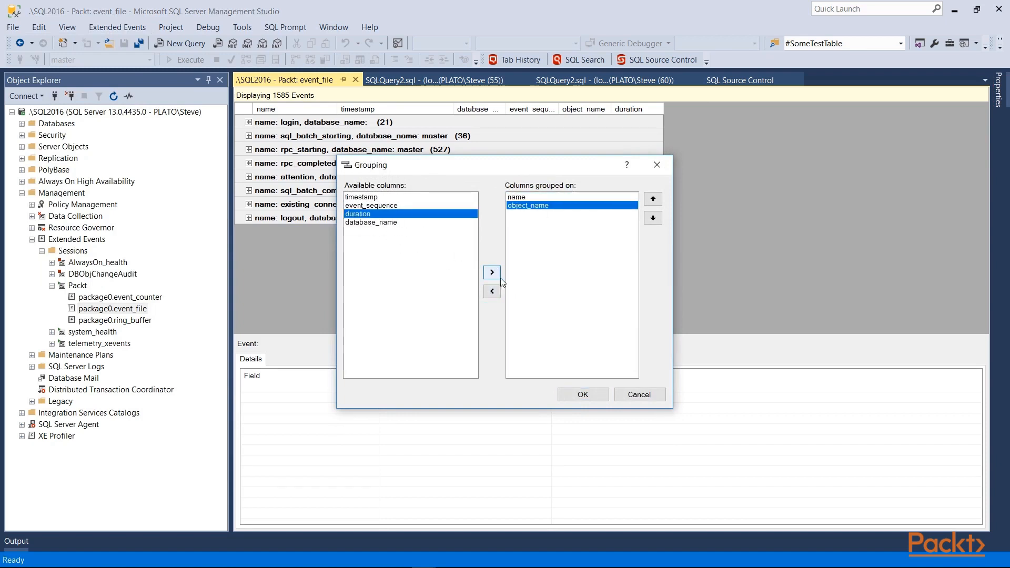
pyautogui.click(572, 394)
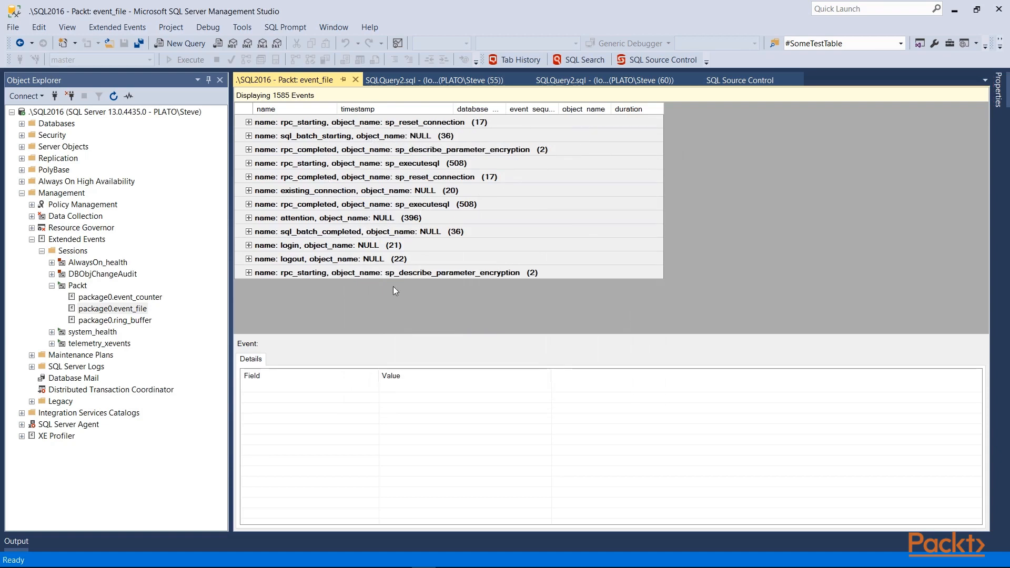
# Add a MAX aggregation on the duration column to the grouped events
pyautogui.click(117, 27)
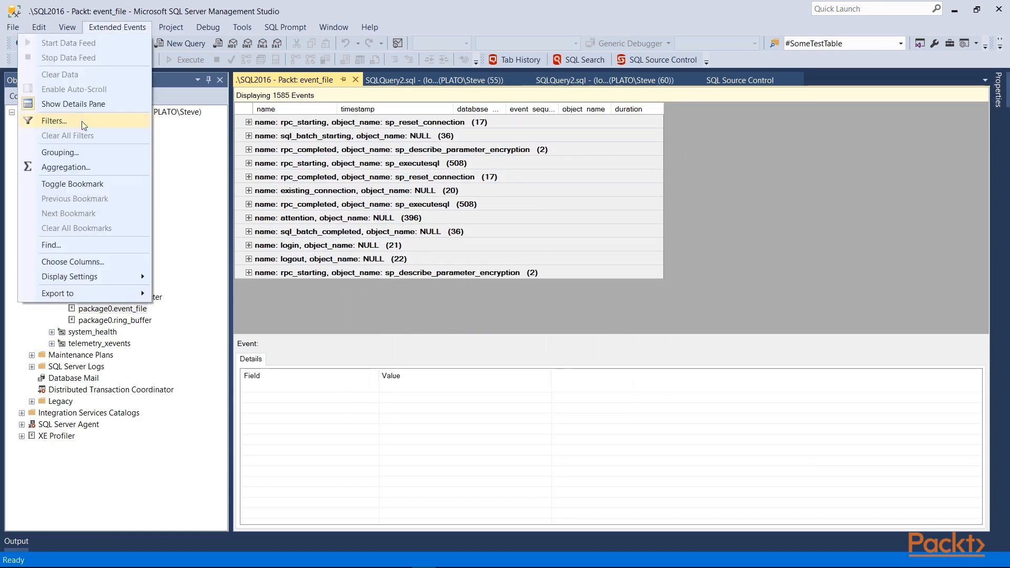
pyautogui.click(84, 174)
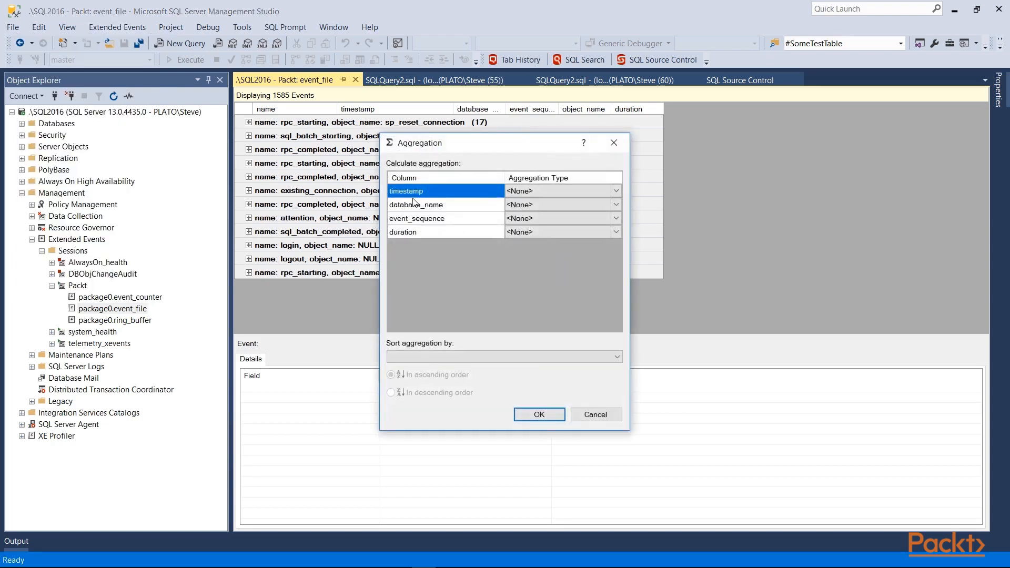
pyautogui.click(470, 221)
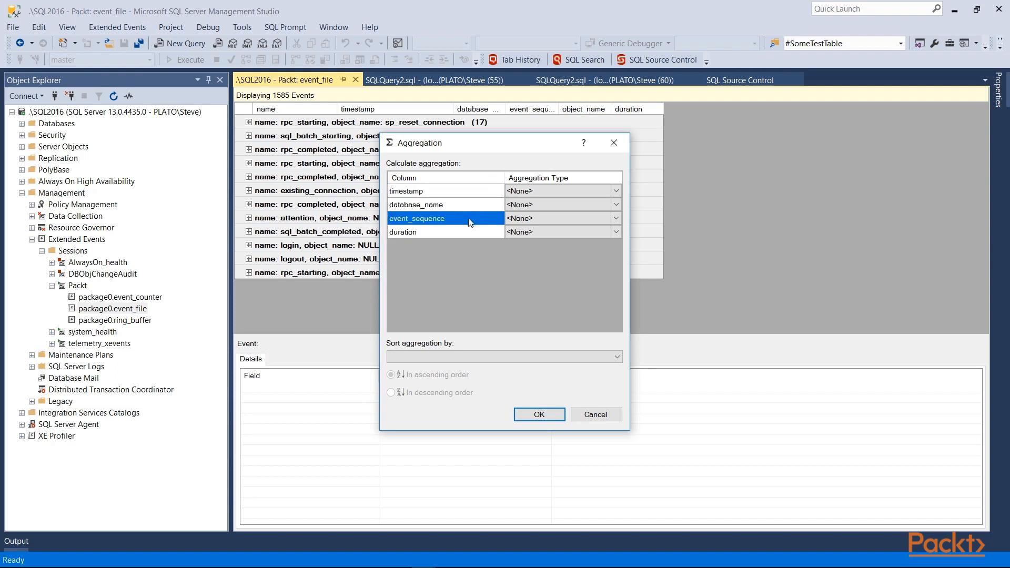
pyautogui.click(462, 236)
pyautogui.click(613, 233)
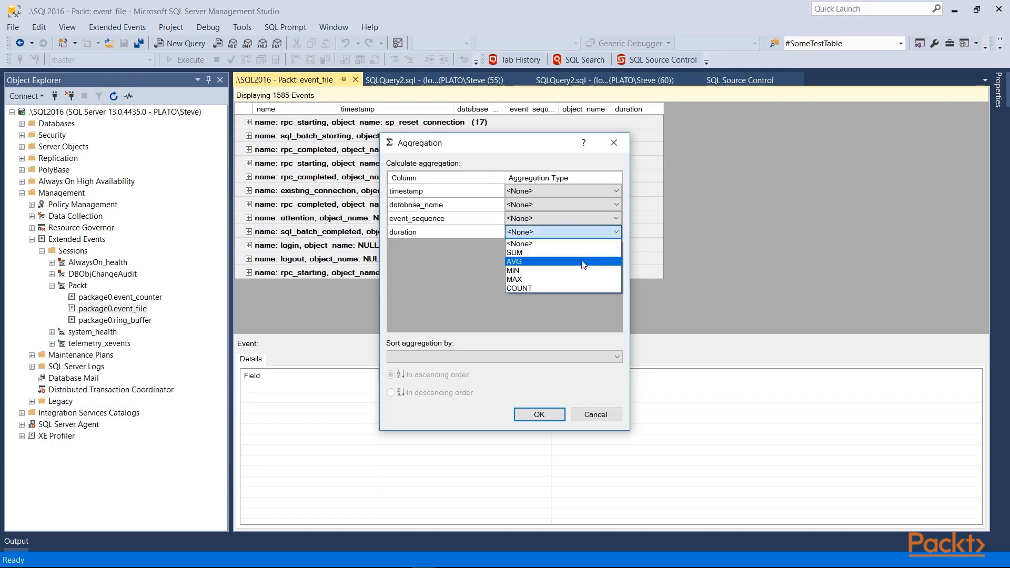
pyautogui.click(553, 279)
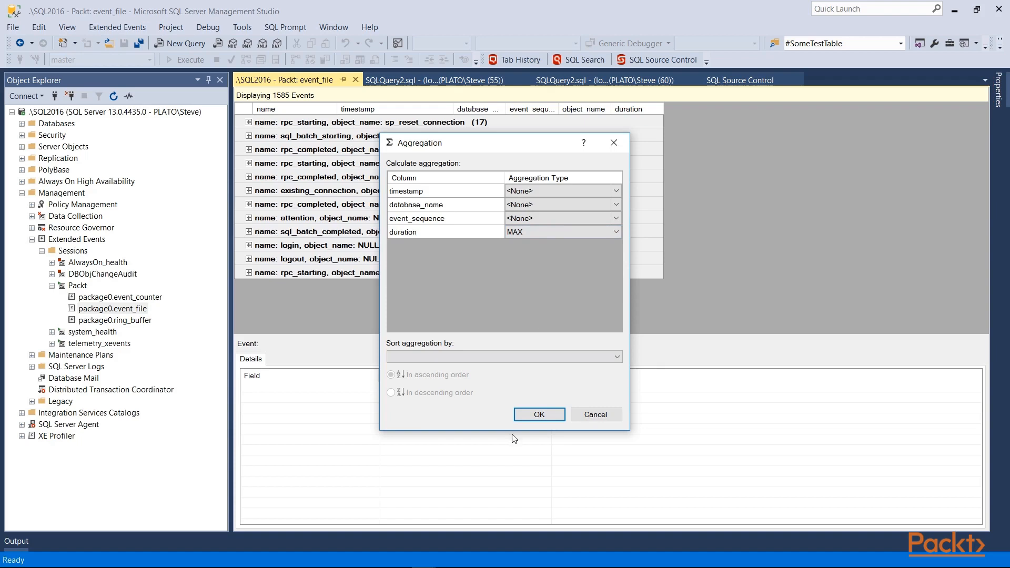
pyautogui.click(539, 414)
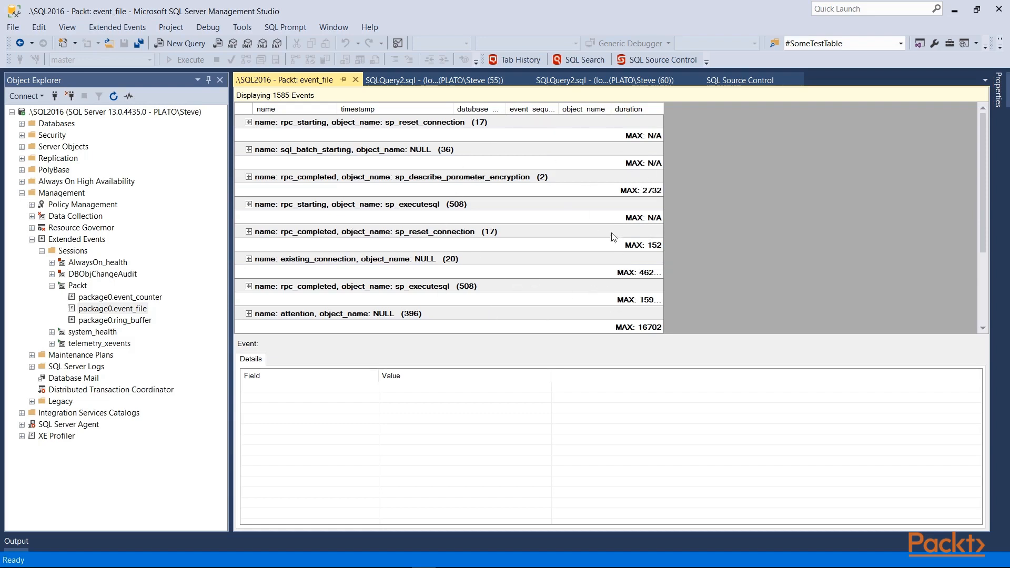
# Filter the events to those with cpu_time > 60 and expand the sql_batch_completed group
pyautogui.click(118, 28)
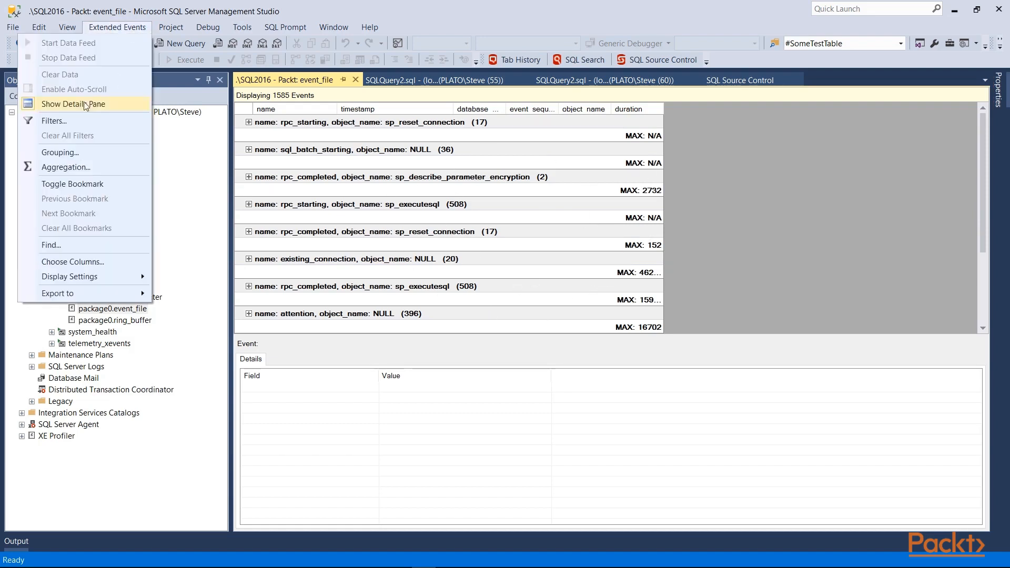
pyautogui.click(79, 120)
pyautogui.click(492, 287)
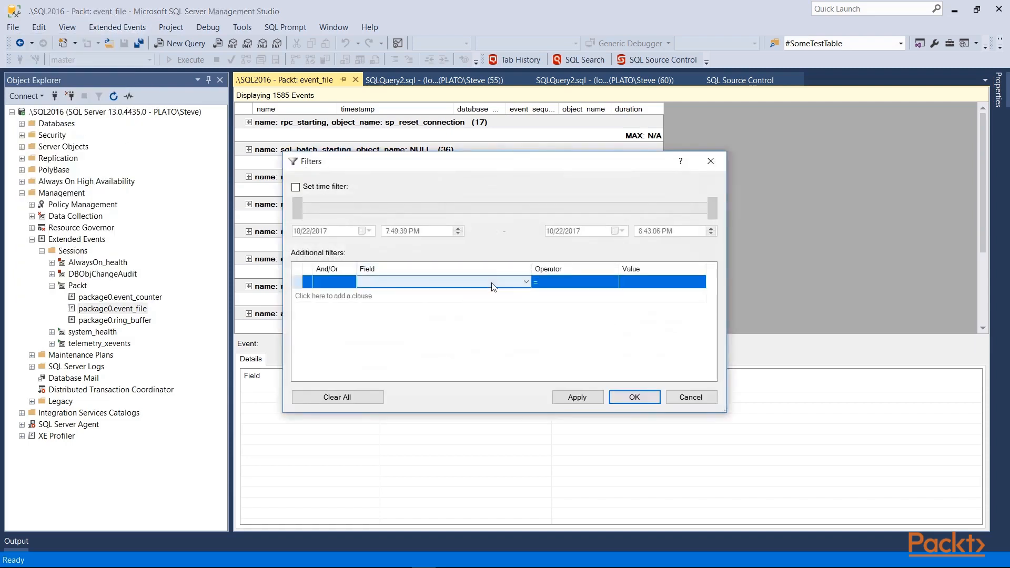
pyautogui.scroll(-6, 491, 290)
pyautogui.scroll(-3, 492, 289)
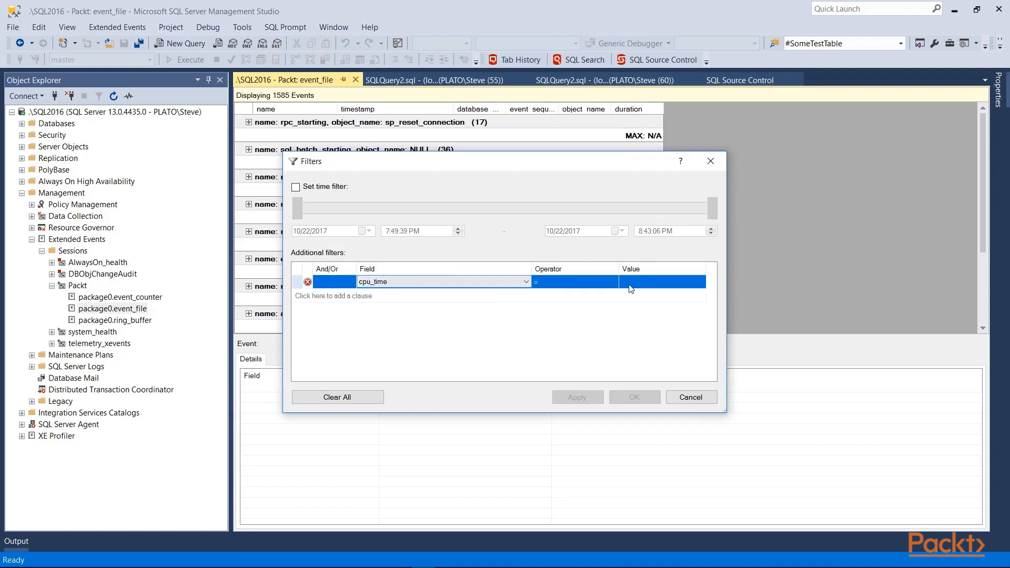
pyautogui.click(604, 285)
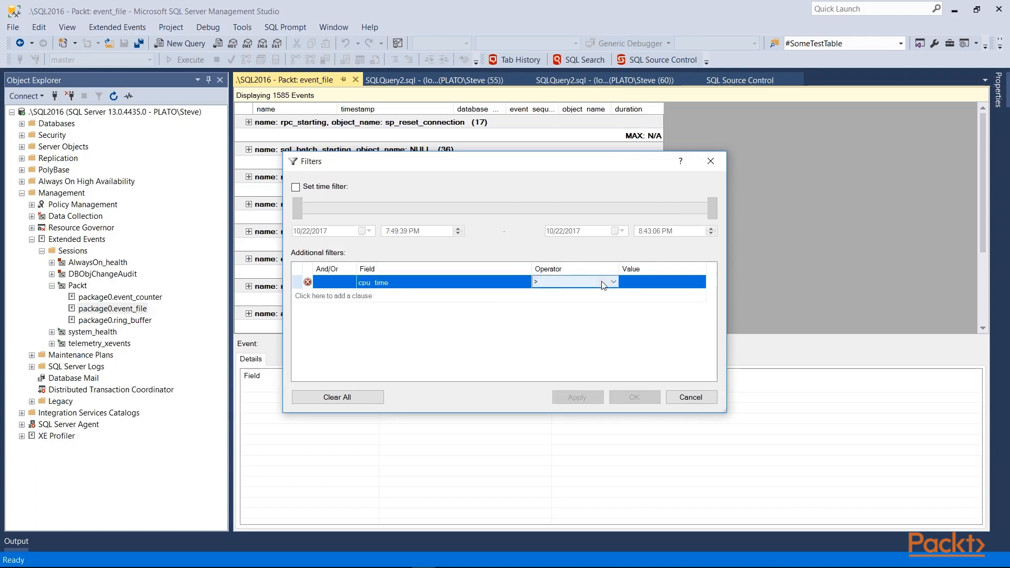
pyautogui.click(630, 288)
pyautogui.write('60')
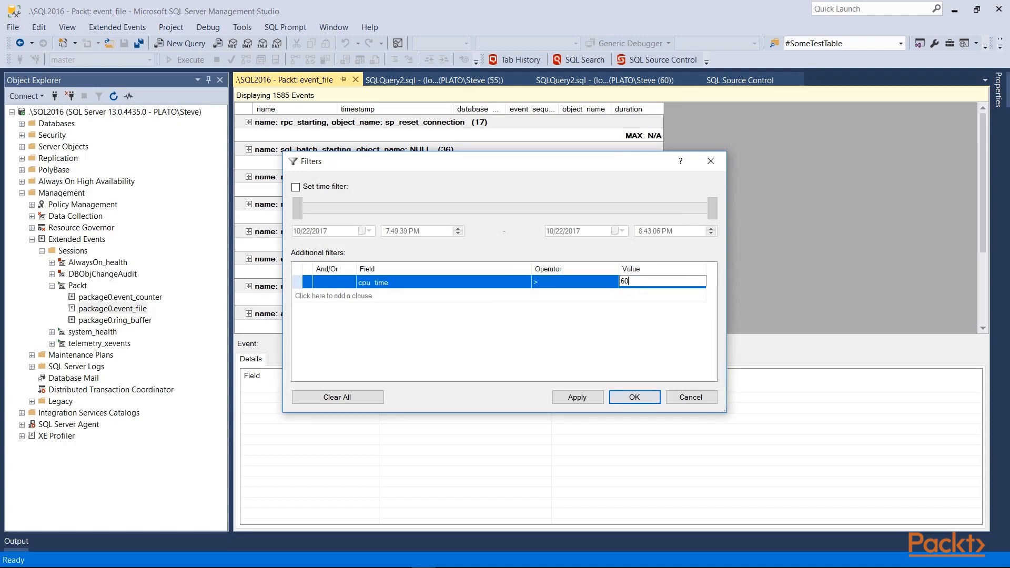
pyautogui.click(577, 396)
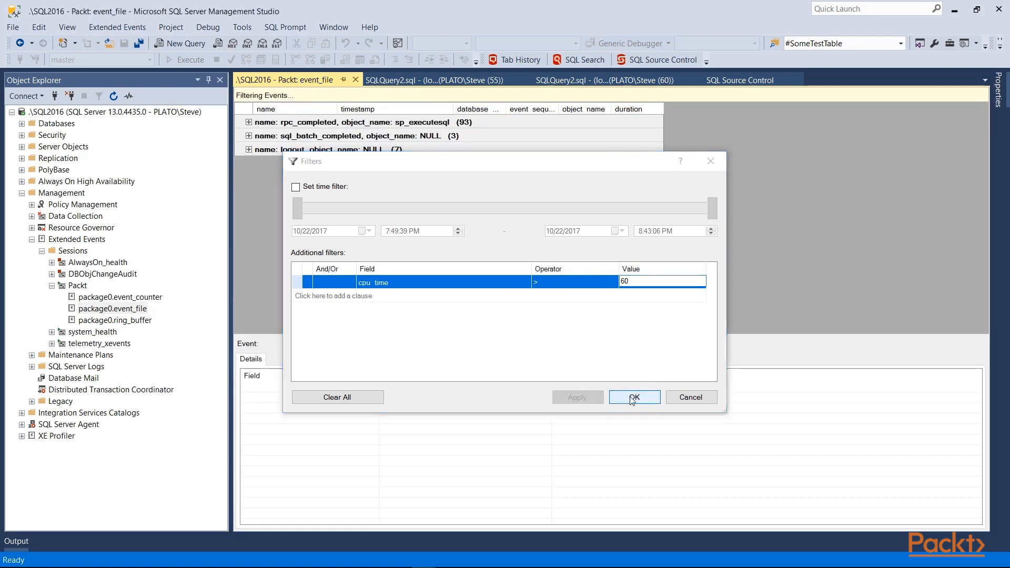
pyautogui.click(634, 397)
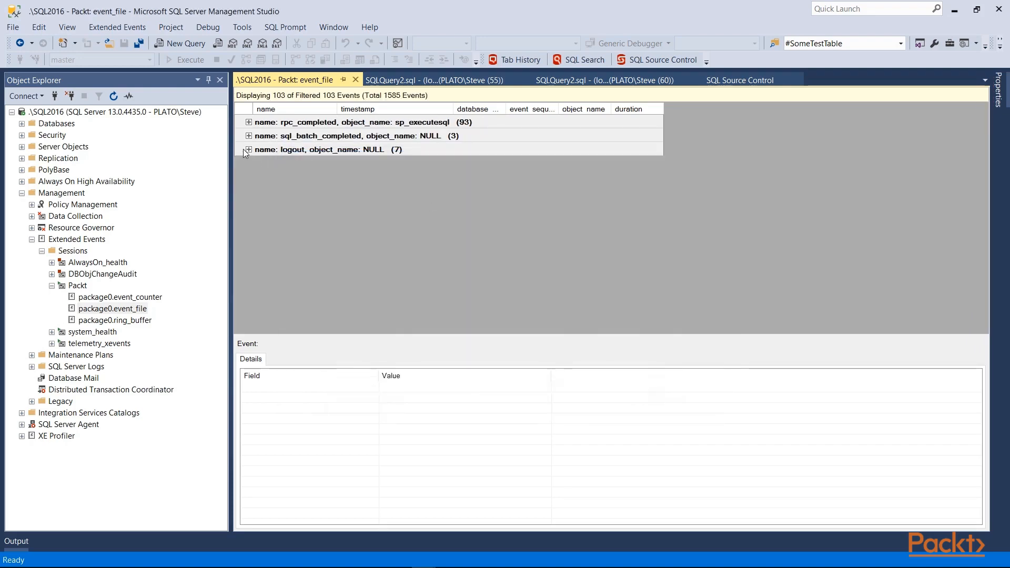
pyautogui.click(248, 136)
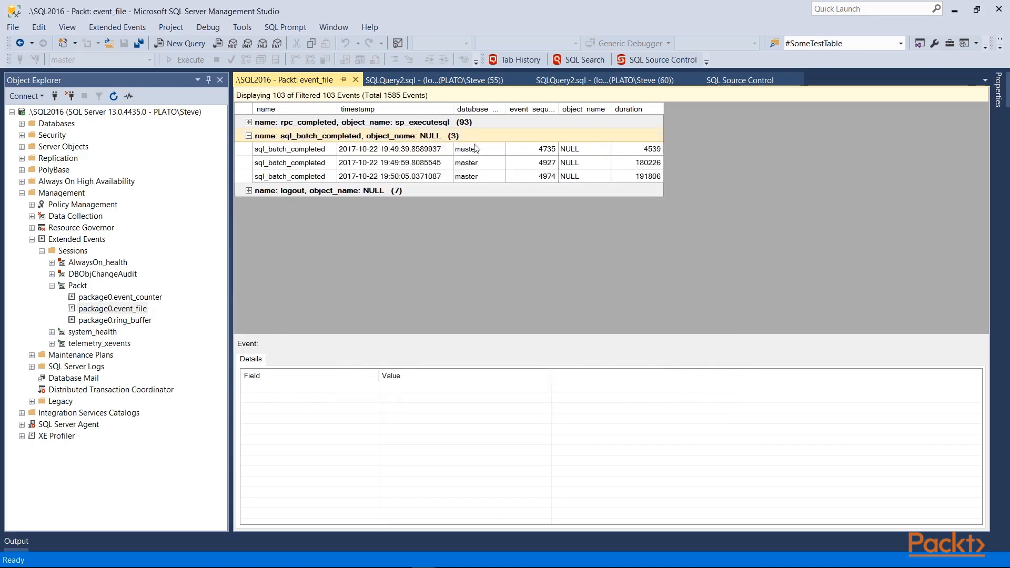
# Remove both object_name and name from the grouping columns to list the filtered events ungrouped
pyautogui.click(117, 28)
pyautogui.click(94, 153)
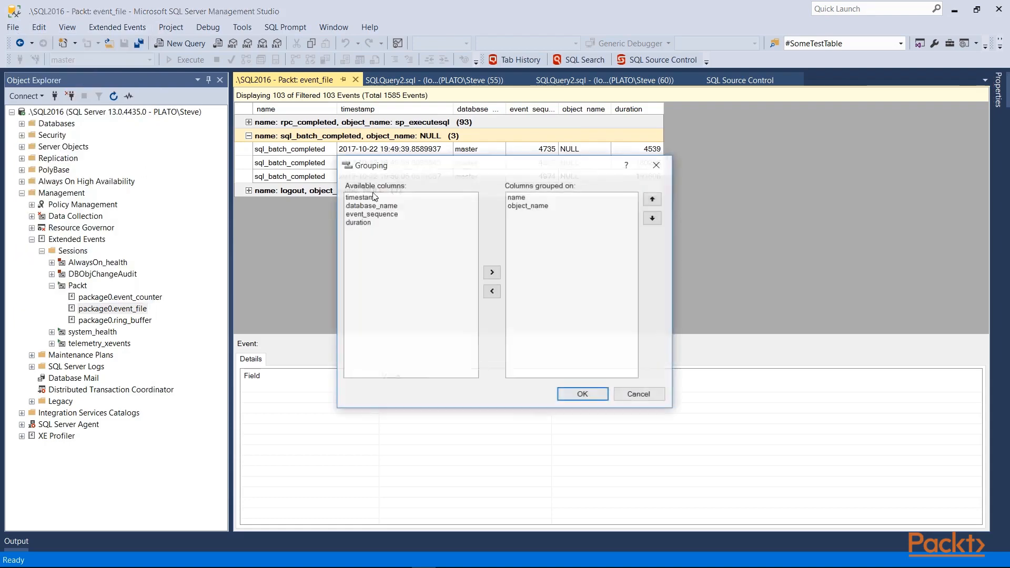
pyautogui.click(528, 205)
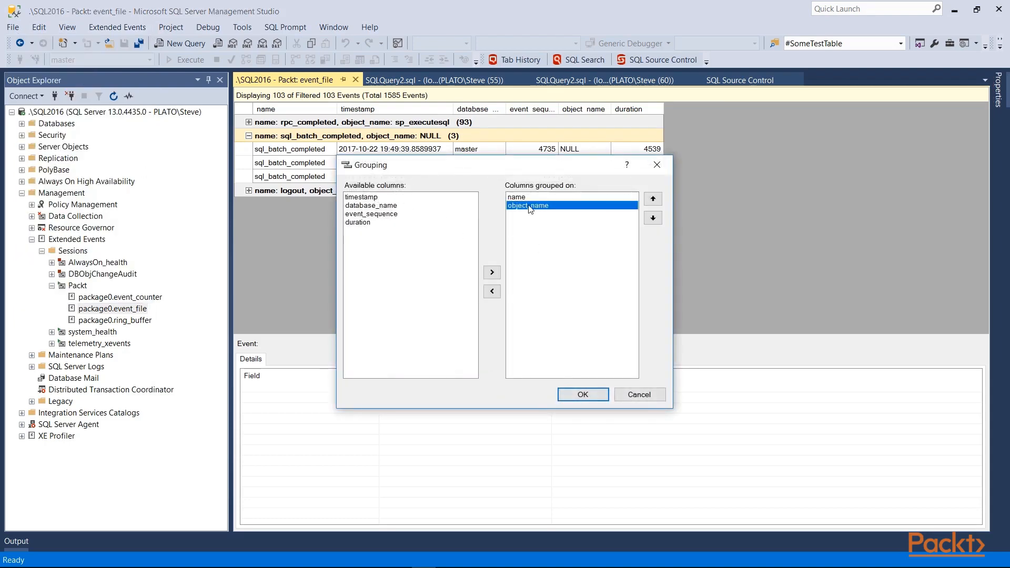
pyautogui.click(492, 291)
pyautogui.click(492, 290)
pyautogui.click(581, 395)
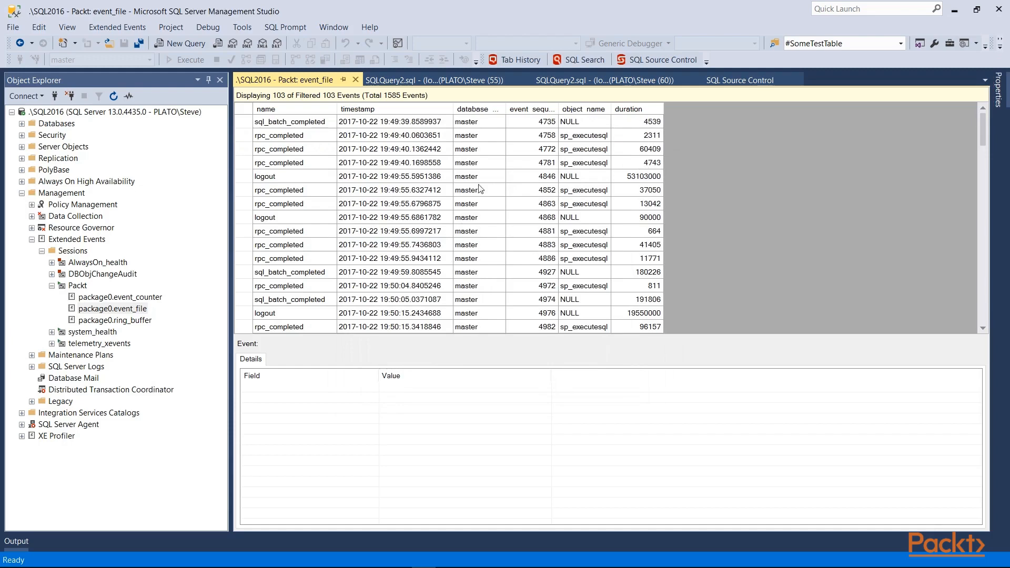
# Sort the filtered events by duration in descending order
pyautogui.rightClick(644, 107)
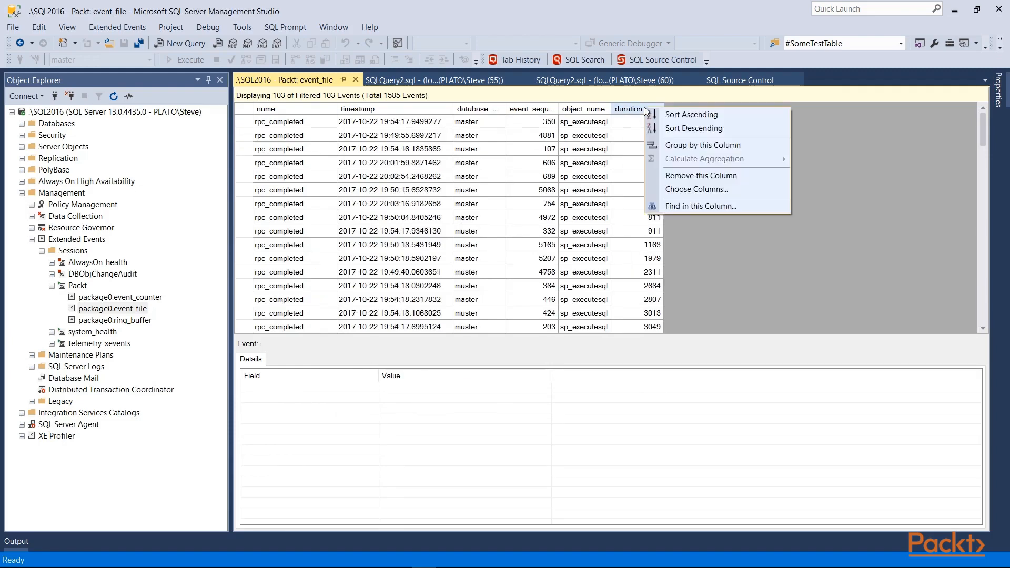
pyautogui.click(631, 221)
pyautogui.rightClick(629, 109)
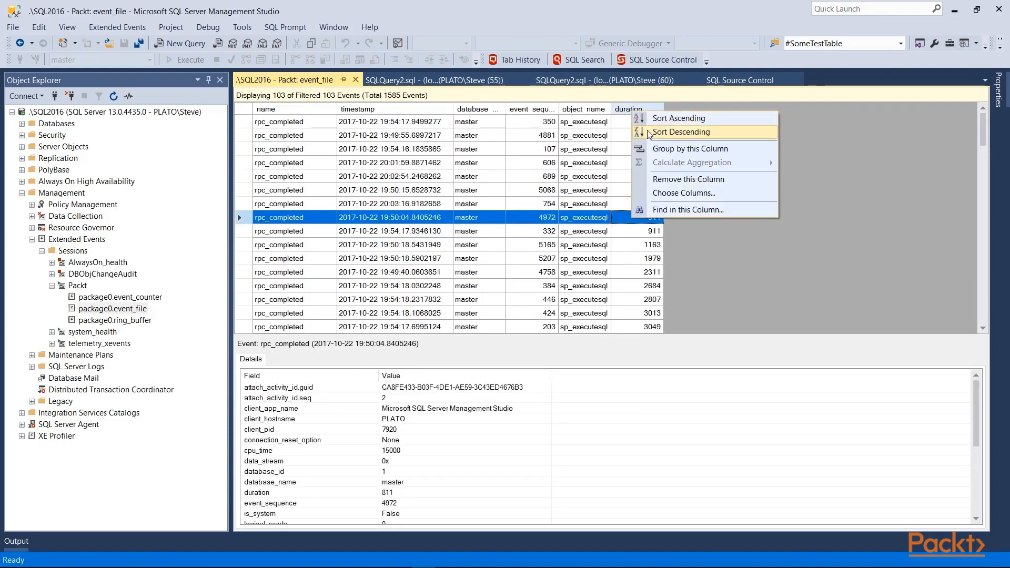
pyautogui.click(650, 133)
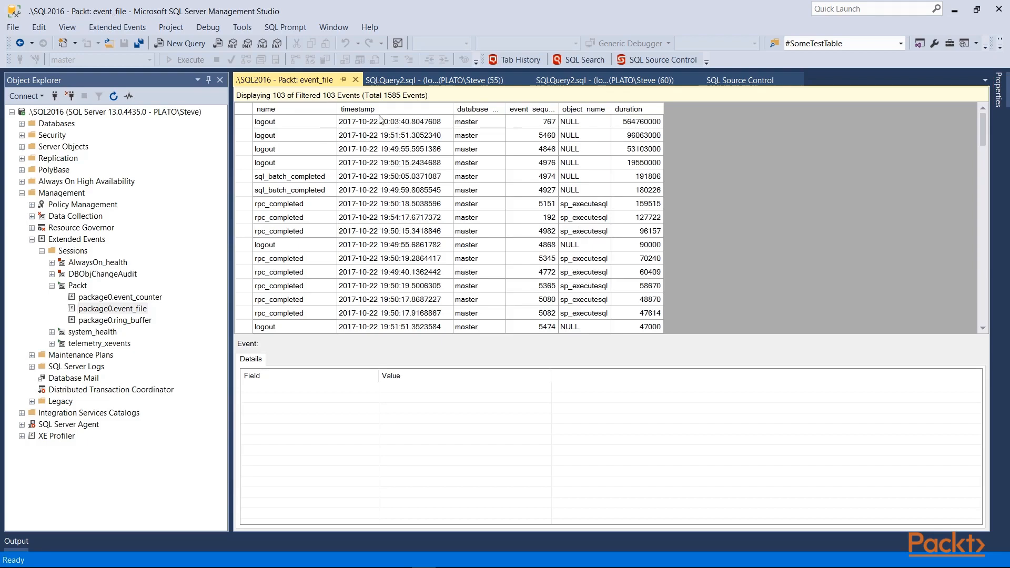
# Open the saved event file ServerLoginsAudit_0_131195009056970000.xel from the XE folder and show the details of its second login event
pyautogui.click(109, 45)
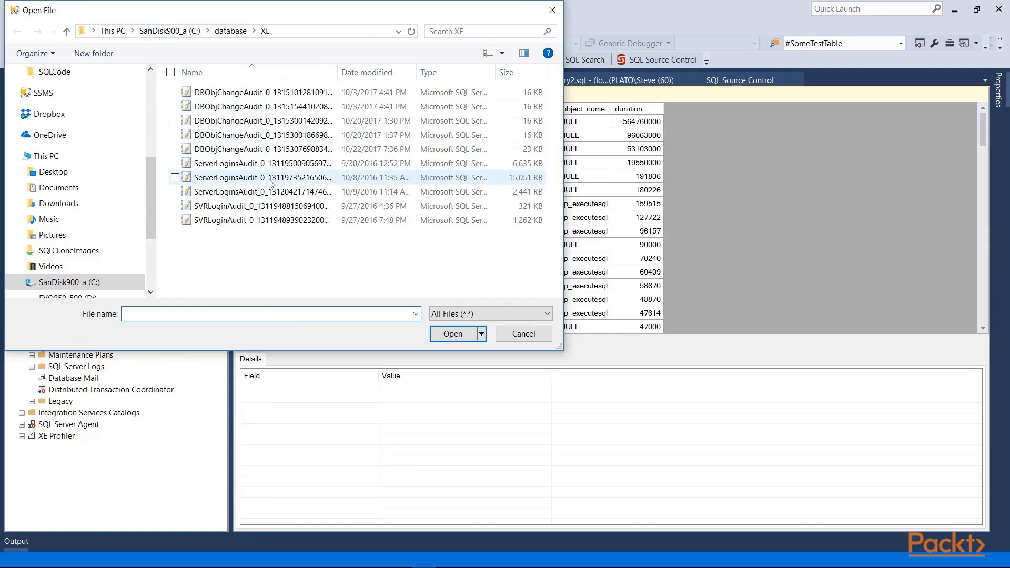
pyautogui.click(265, 164)
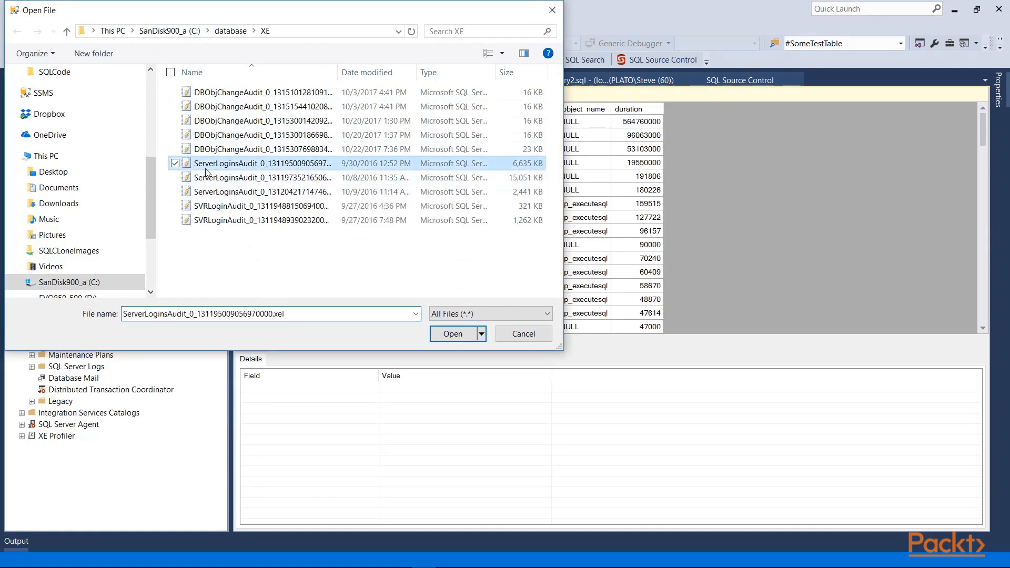
pyautogui.click(453, 333)
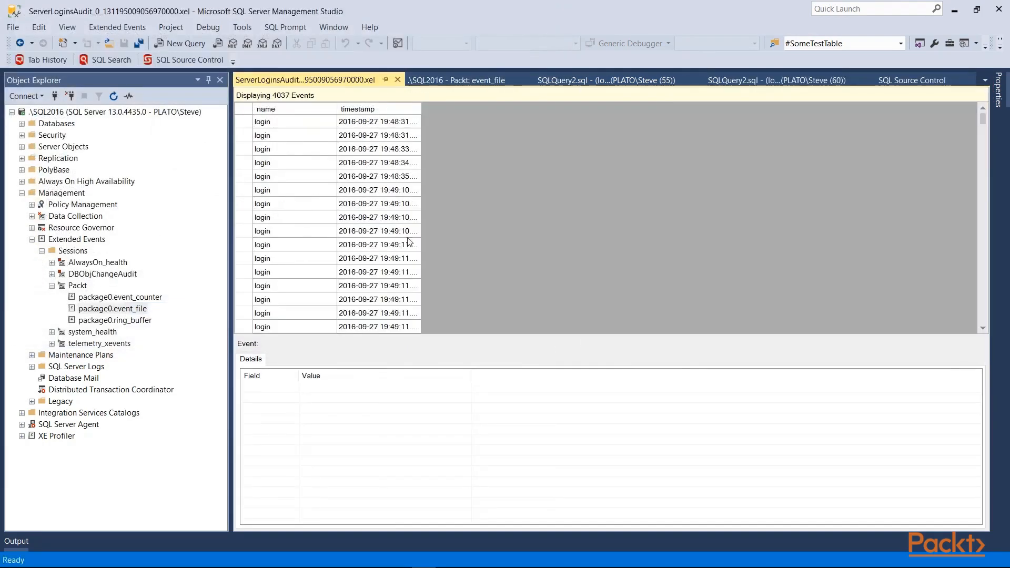
pyautogui.click(288, 135)
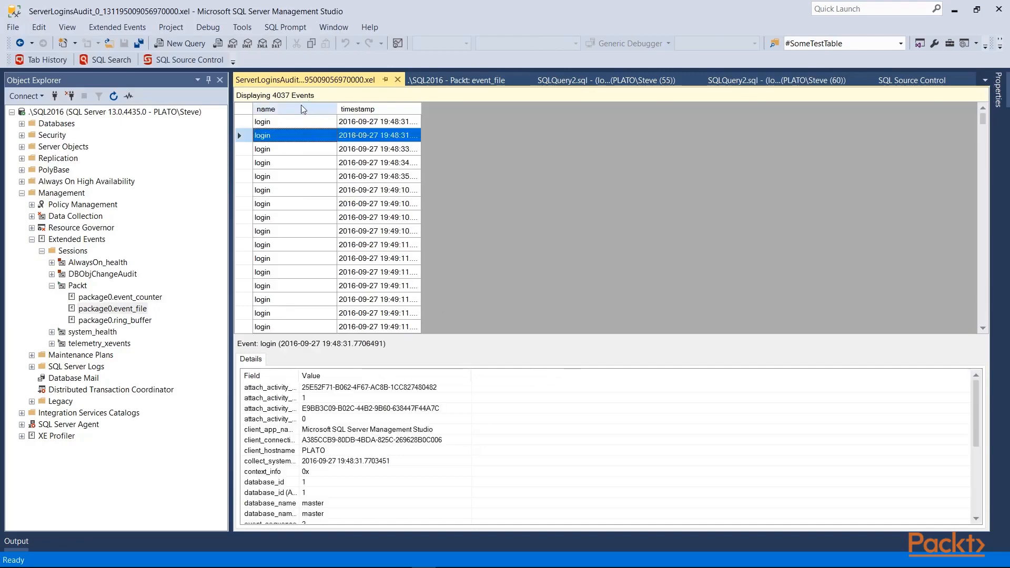
# Add the database_name, client_hostname and server_principal_name columns to the login audit event list
pyautogui.rightClick(302, 110)
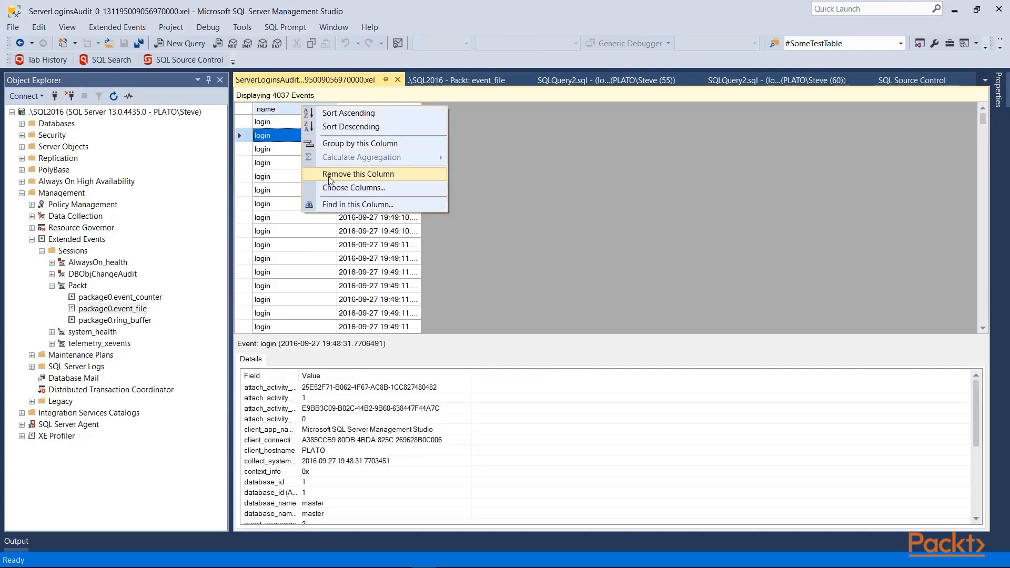
pyautogui.click(337, 192)
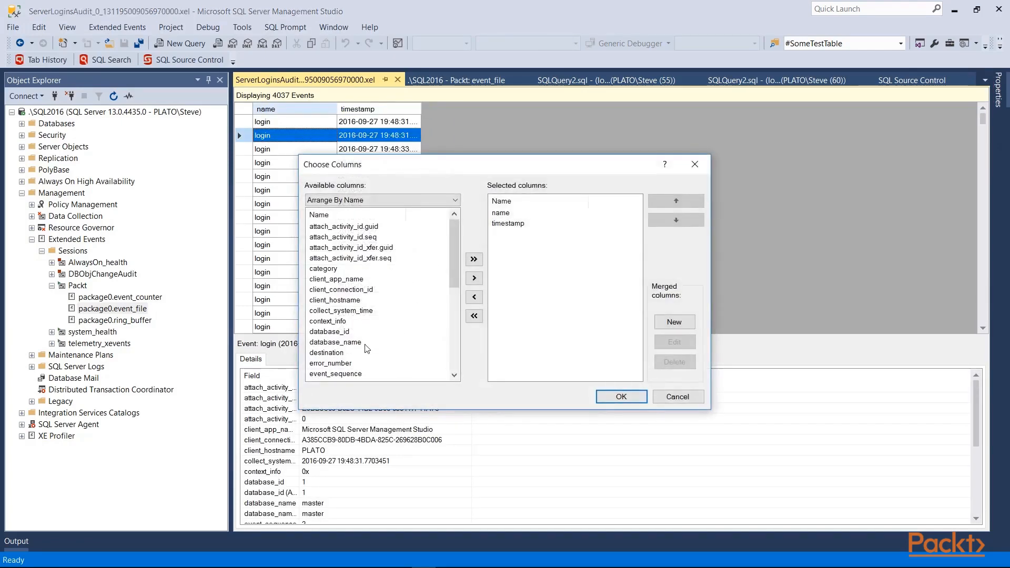
pyautogui.click(366, 343)
pyautogui.click(474, 278)
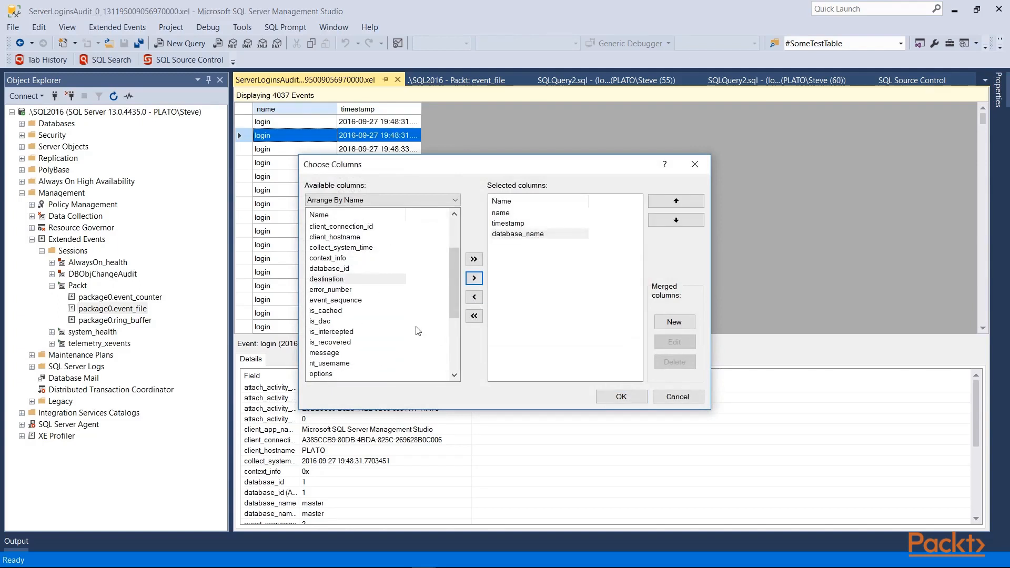
pyautogui.click(341, 300)
pyautogui.click(474, 278)
pyautogui.scroll(-5, 410, 315)
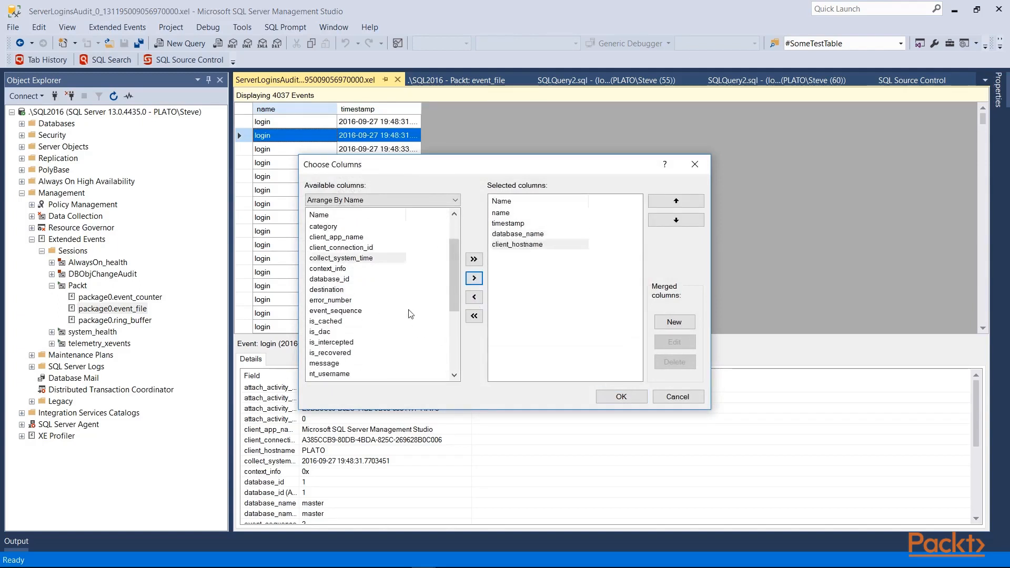
pyautogui.click(357, 310)
pyautogui.click(474, 277)
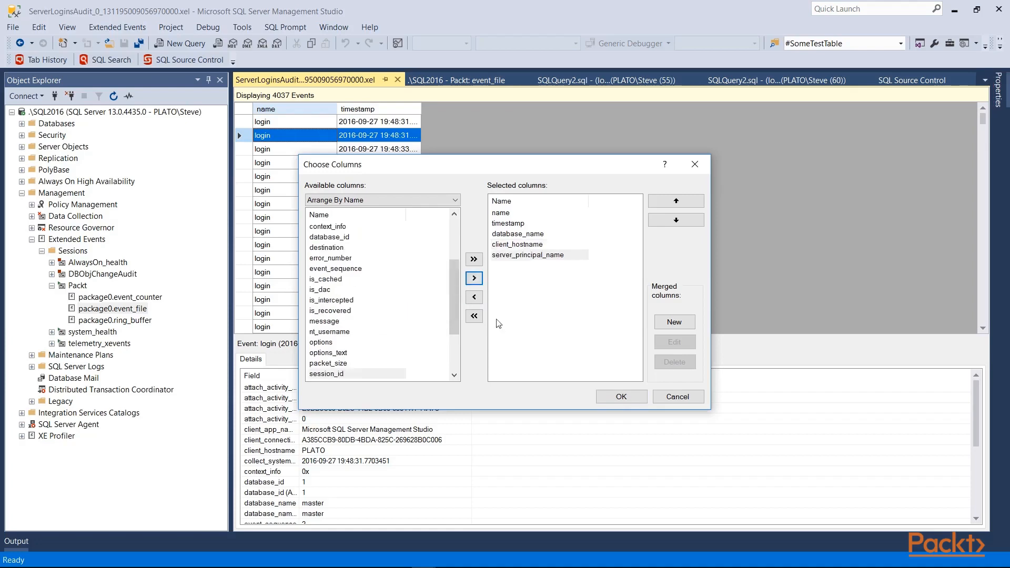
pyautogui.click(619, 396)
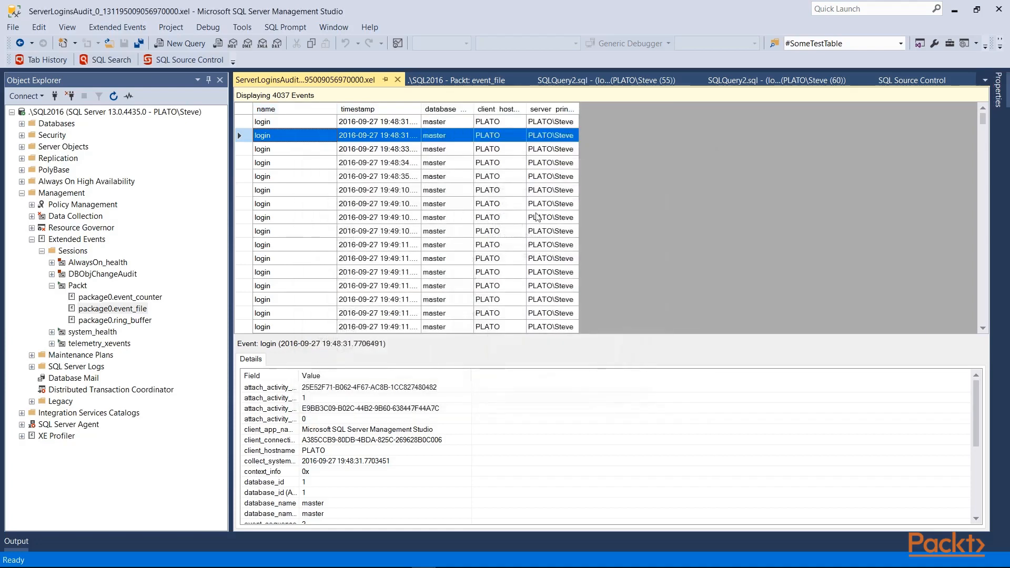
pyautogui.scroll(-3, 575, 136)
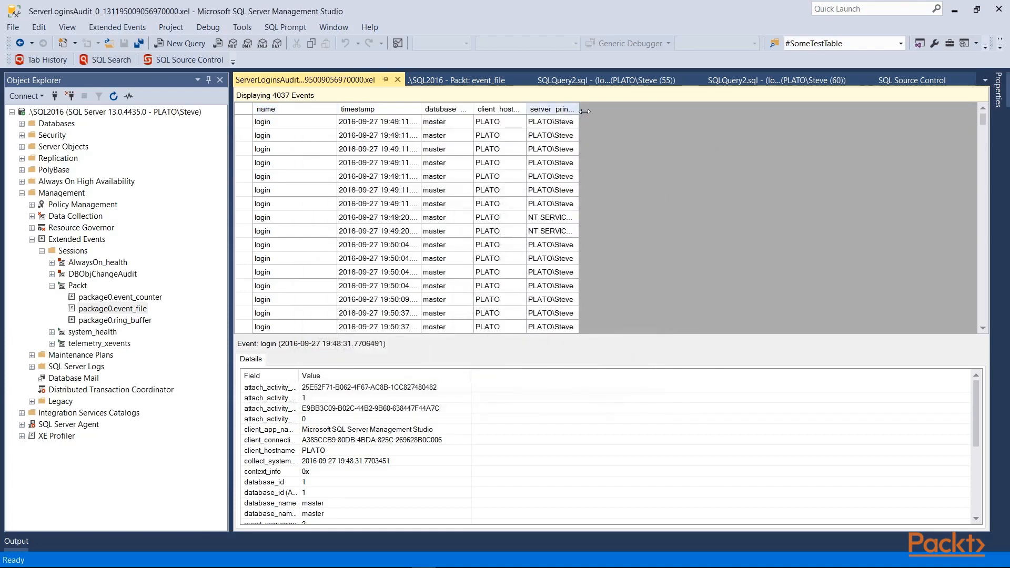
# Widen the server_principal_name column to show the full login names, and group the login audit events by that column
pyautogui.moveTo(579, 109); pyautogui.dragTo(679, 139)
pyautogui.scroll(-2, 588, 270)
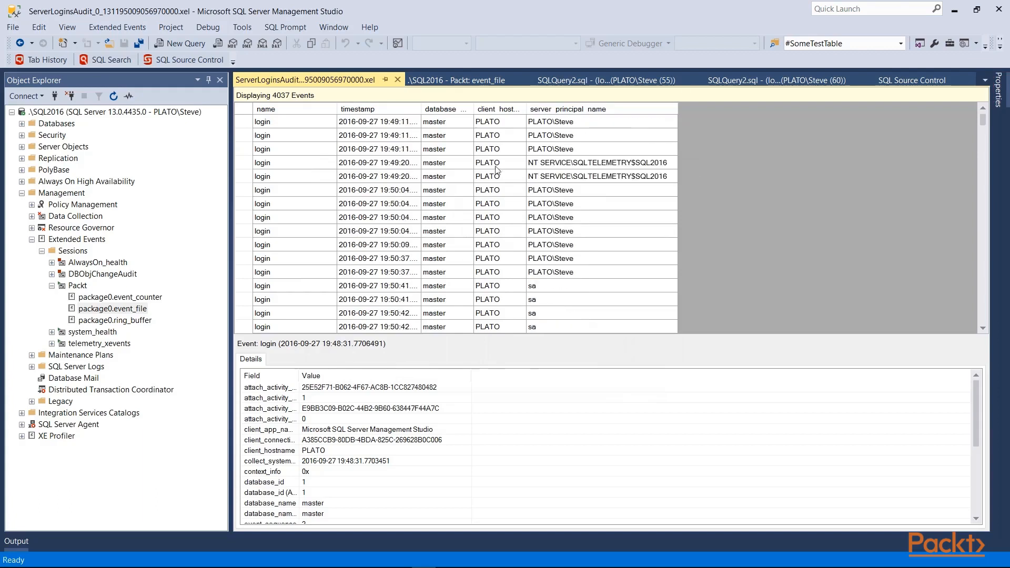
pyautogui.scroll(-8, 579, 263)
pyautogui.scroll(-3, 566, 256)
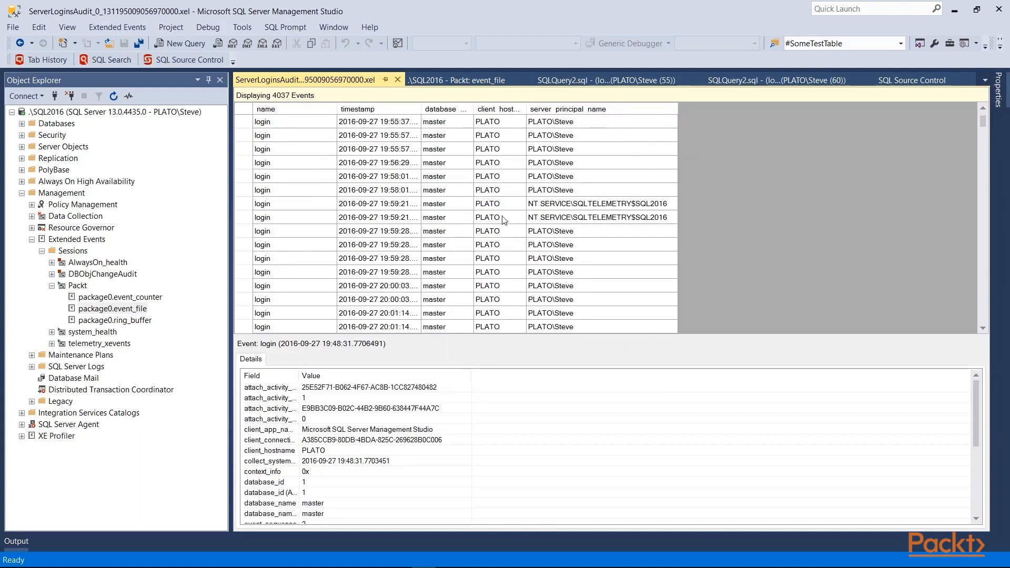
pyautogui.rightClick(578, 111)
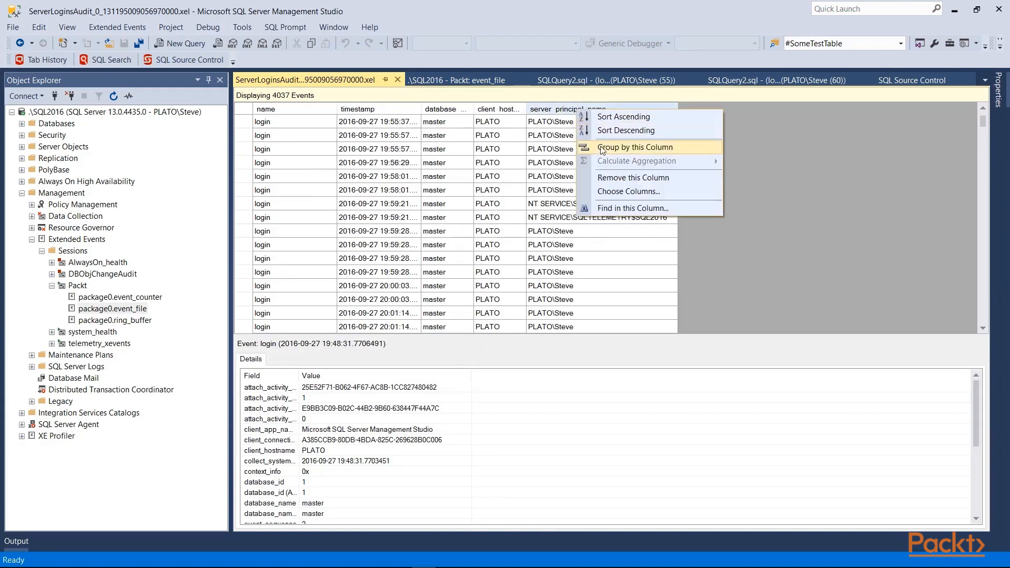
pyautogui.click(600, 148)
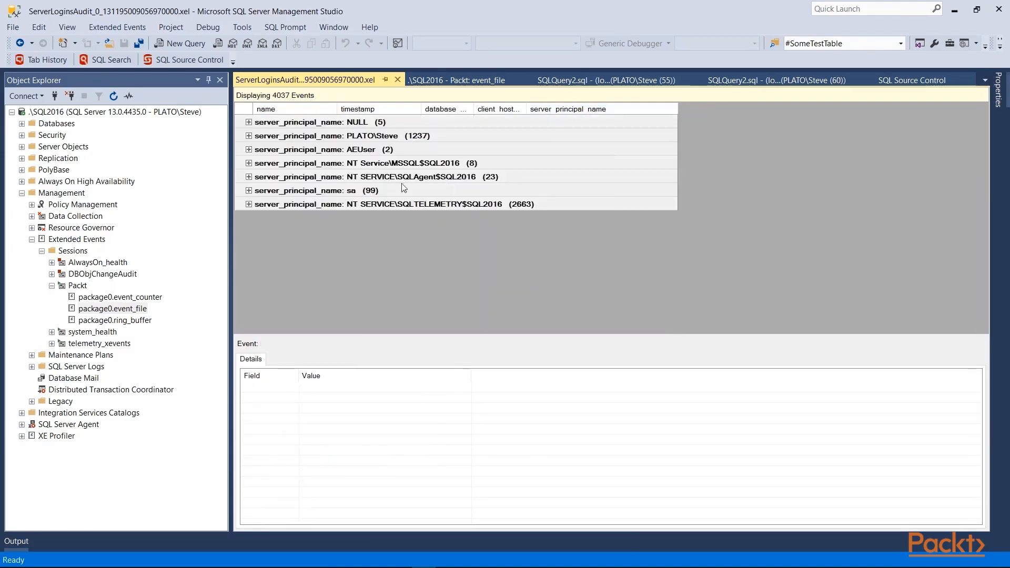
# Examine the login events in the AEUser and sa groups, collapsing each group again
pyautogui.click(248, 149)
pyautogui.click(307, 176)
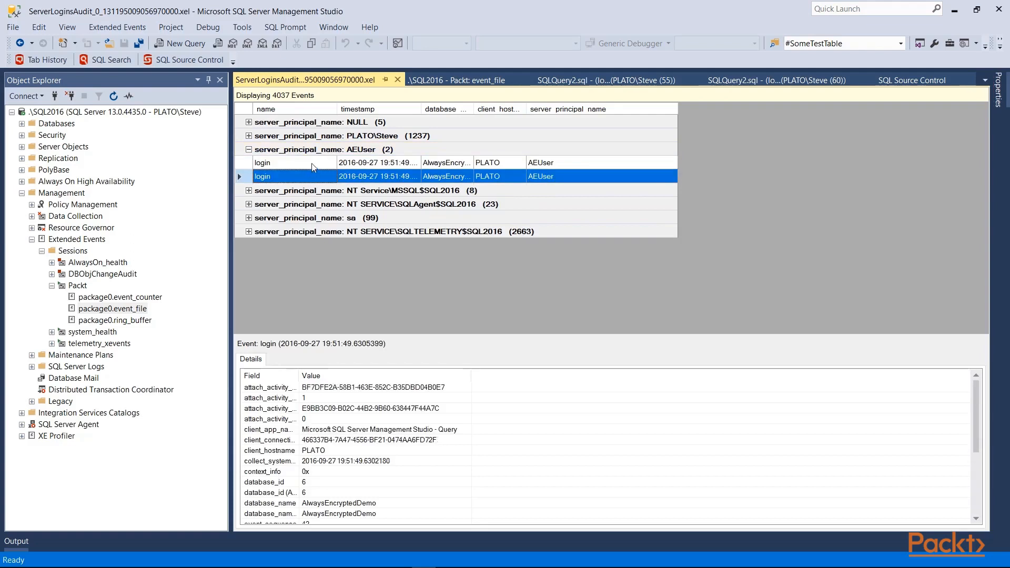
pyautogui.click(249, 150)
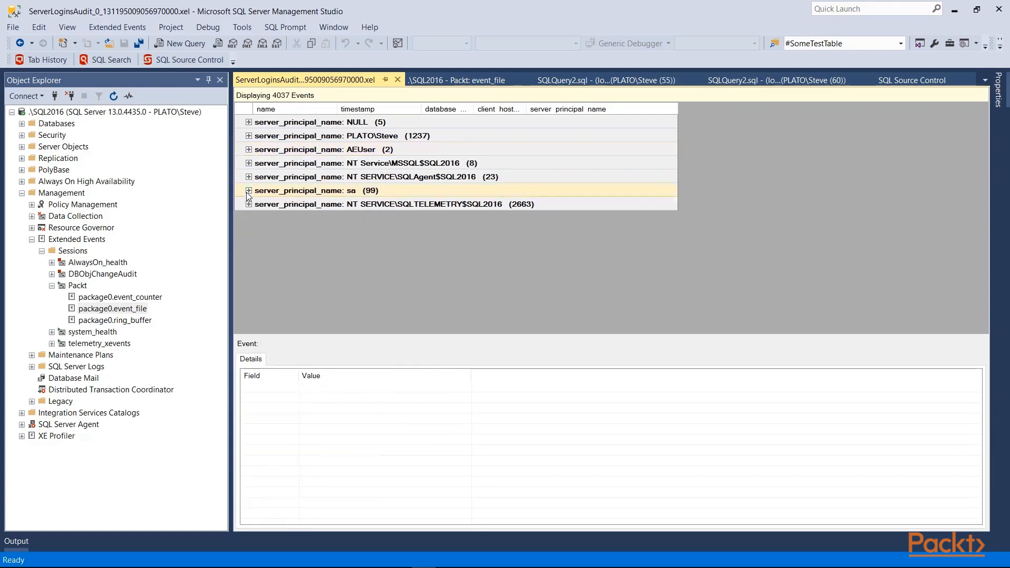
pyautogui.click(248, 190)
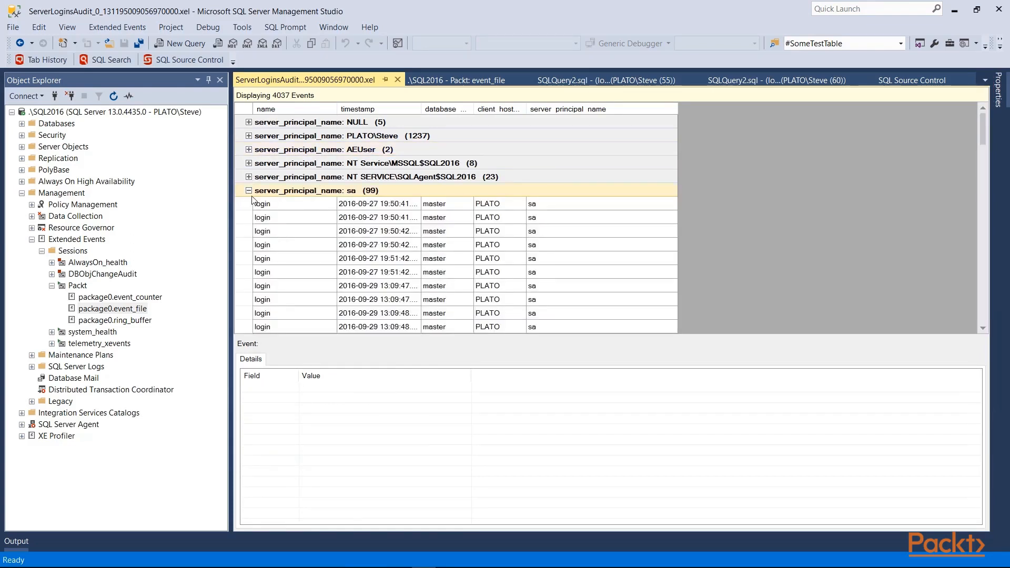
pyautogui.click(249, 191)
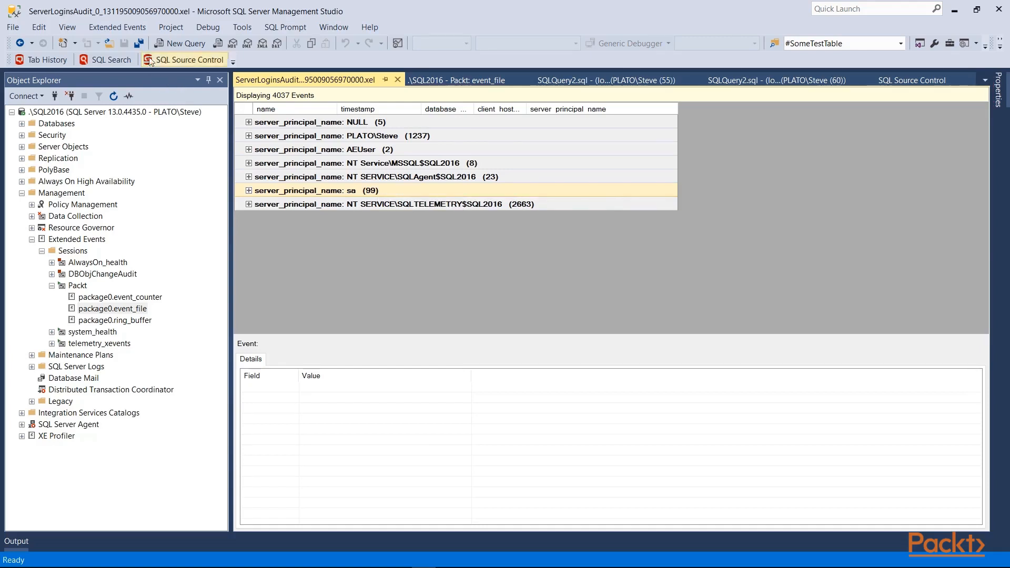
# Show the export formats available for the login audit event data, without exporting anything
pyautogui.click(133, 28)
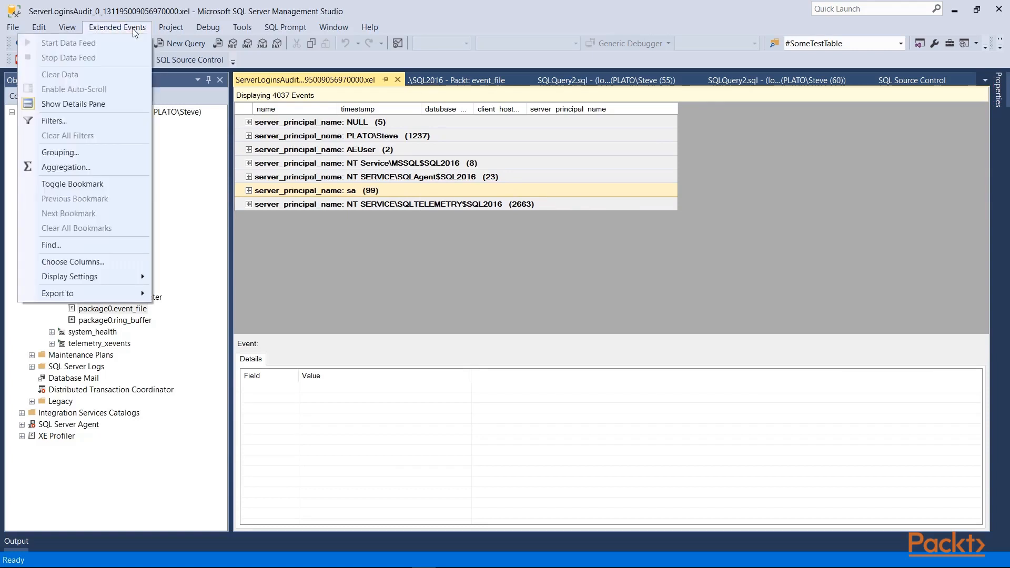
pyautogui.moveTo(117, 293)
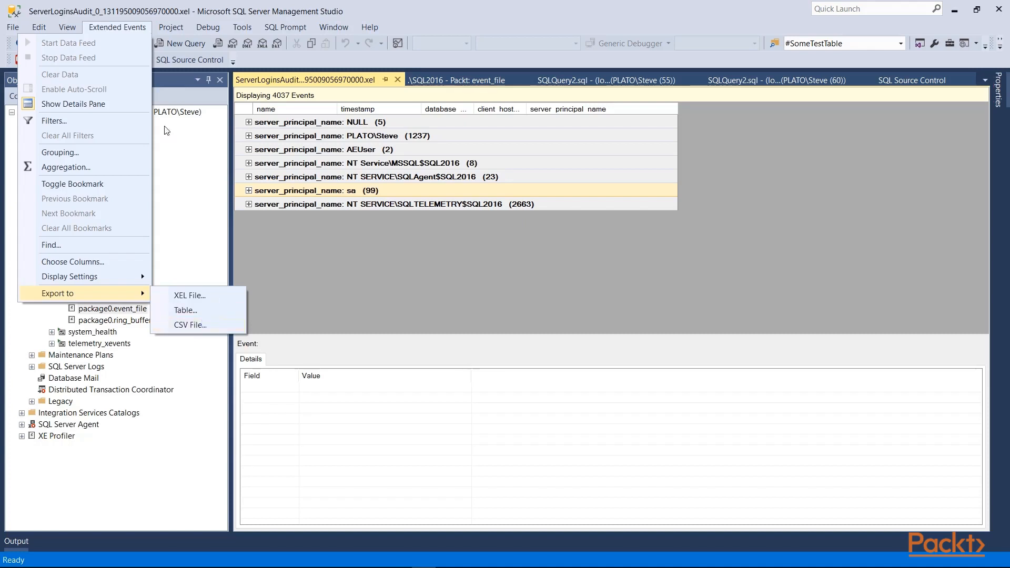
pyautogui.click(121, 27)
# Merge the four consecutive DBObjChangeAudit files starting with DBObjChangeAudit_0_131515441020800000.xel into one event list, and return to the ServerLoginsAudit file
pyautogui.click(12, 27)
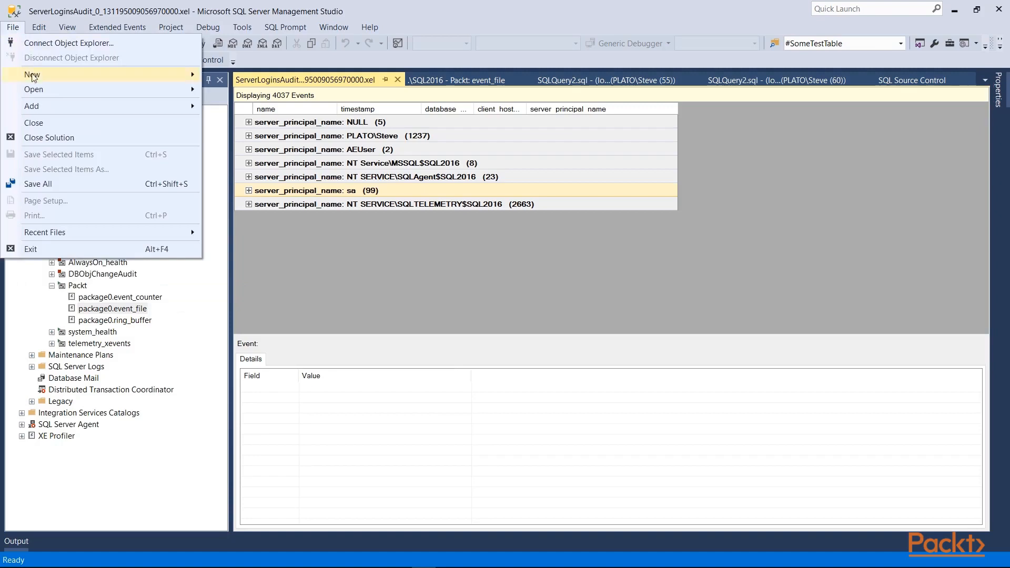
pyautogui.moveTo(64, 94)
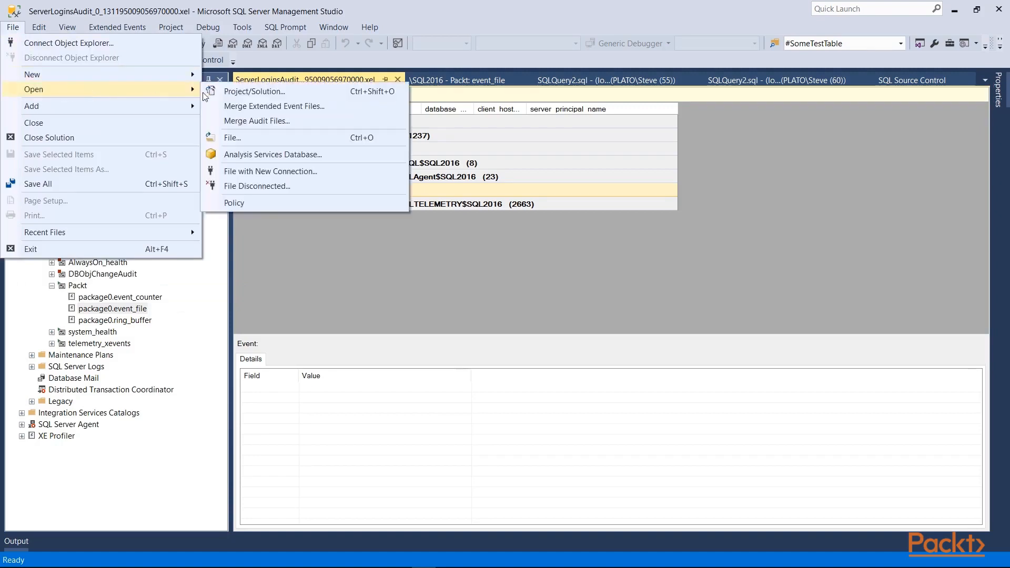
pyautogui.click(228, 107)
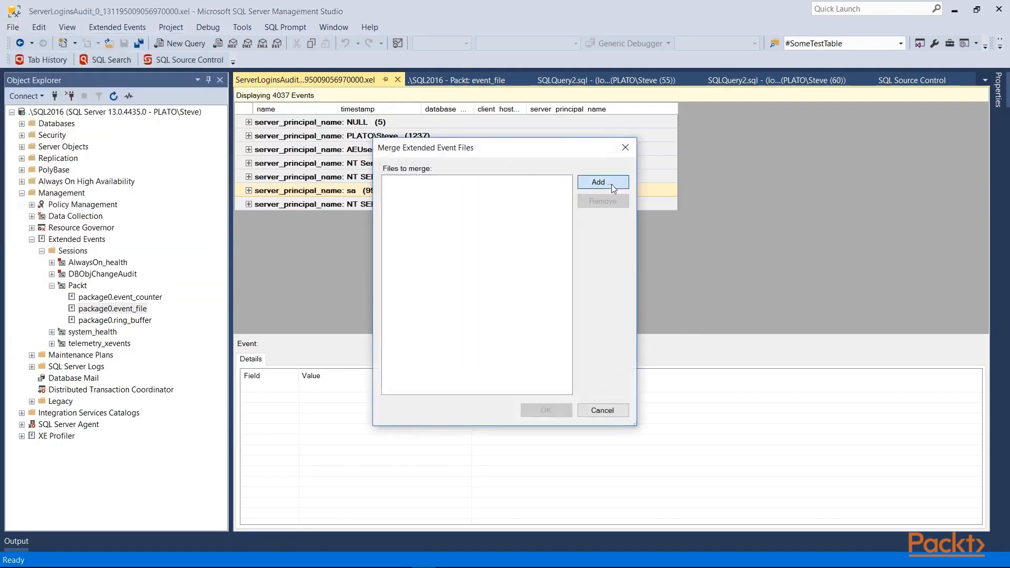
pyautogui.click(603, 182)
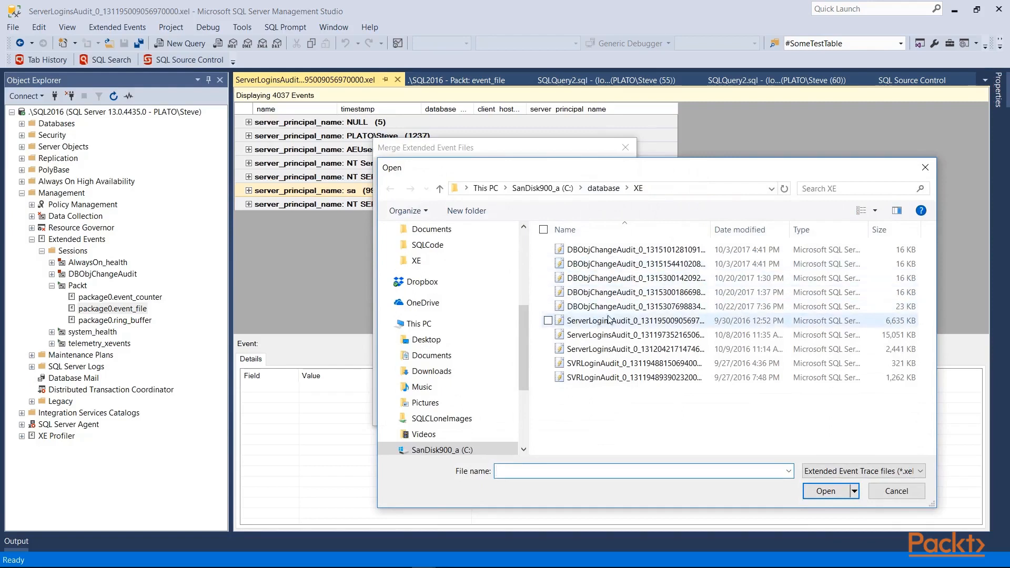
pyautogui.click(607, 265)
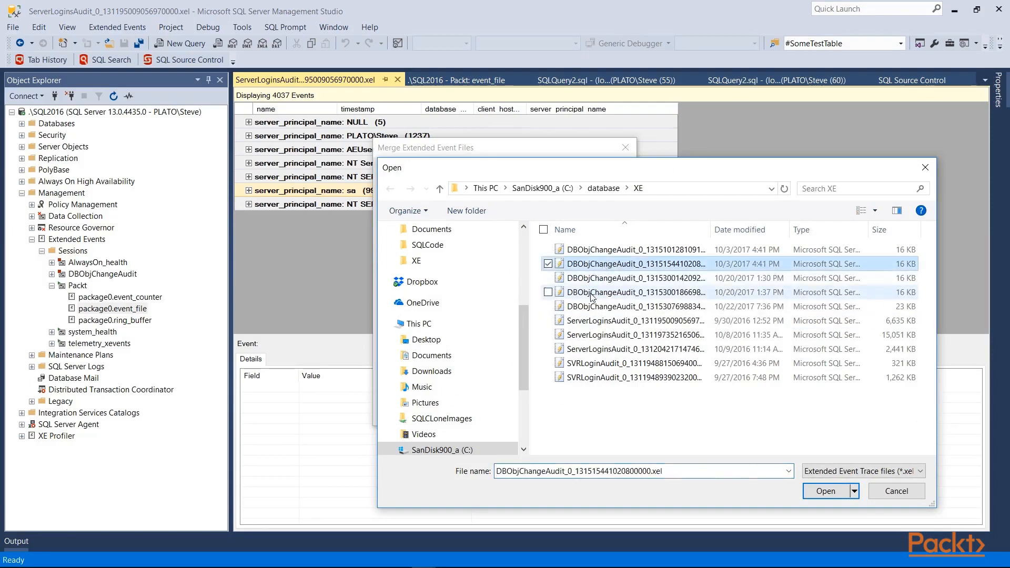
pyautogui.keyDown('shift'); pyautogui.click(591, 302); pyautogui.keyUp('shift')
pyautogui.press('Return')
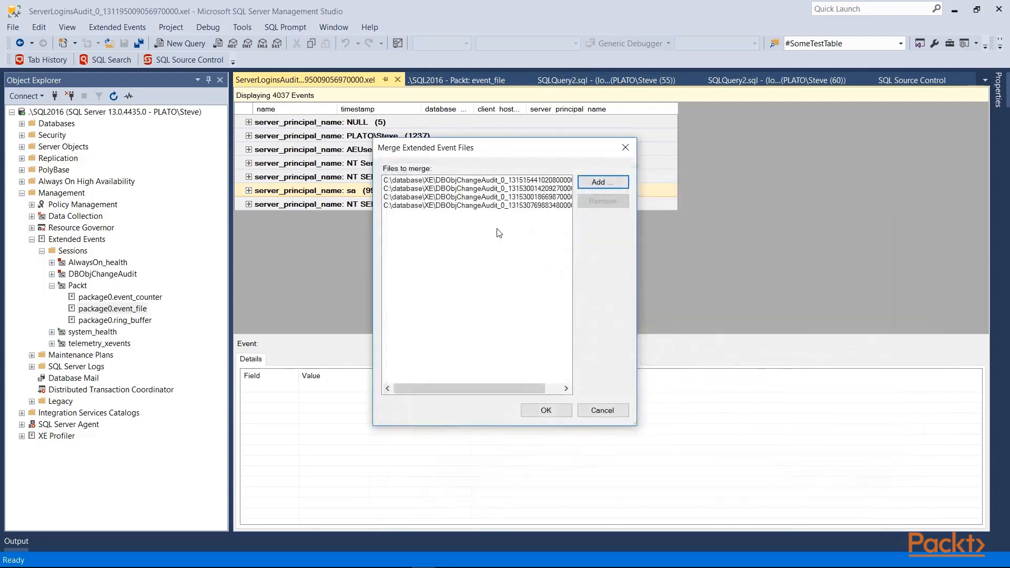
pyautogui.click(547, 410)
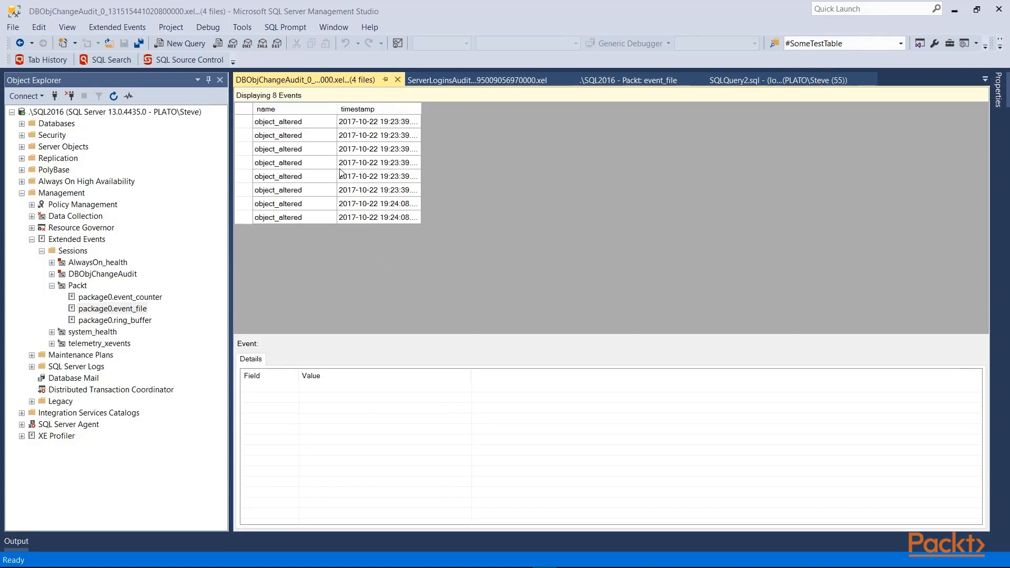
pyautogui.click(464, 76)
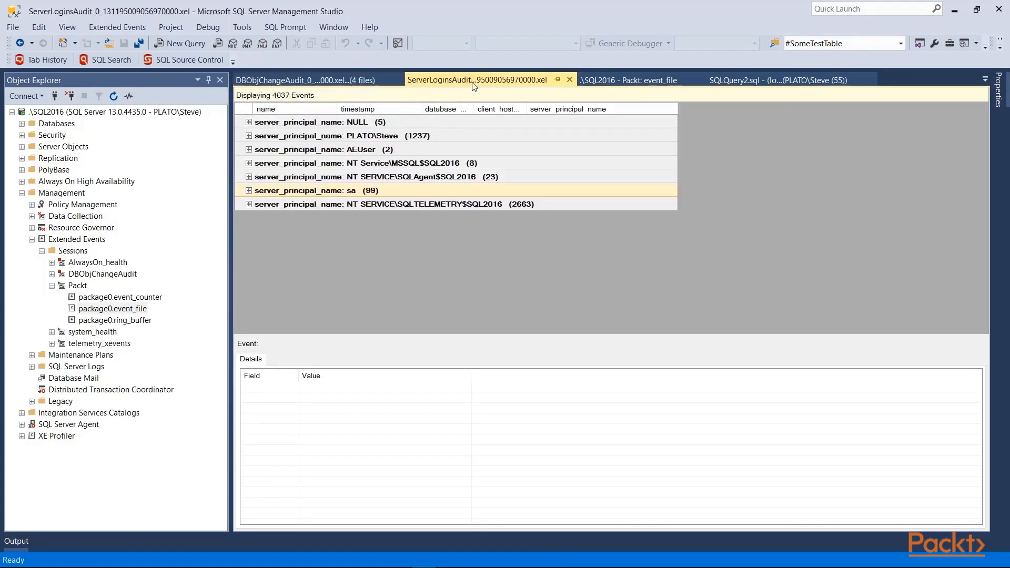